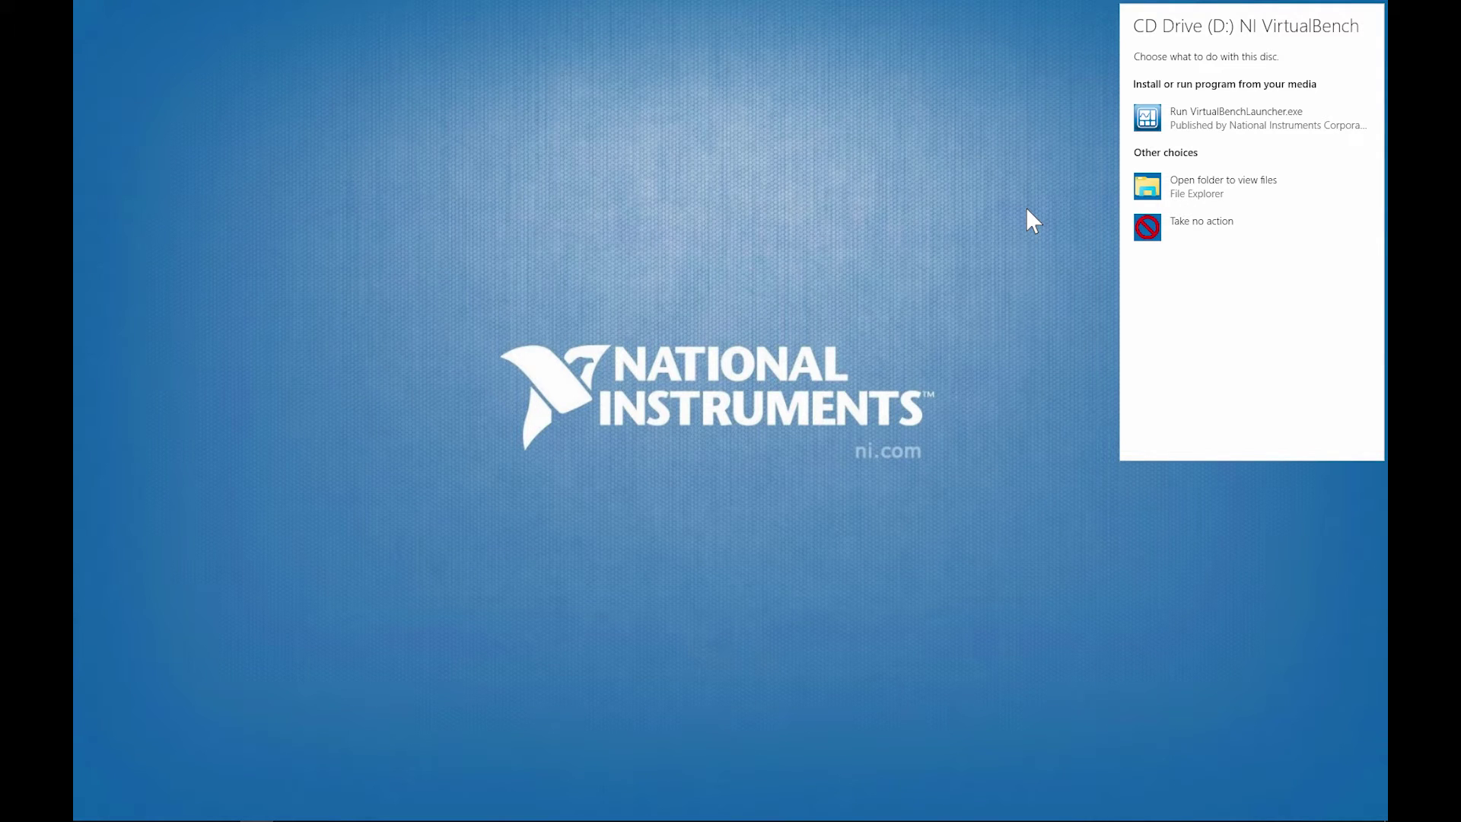
Step: Launch VirtualBench and import the 'DUT Demo File' configuration from the device
{"action": "left_click", "coordinate": [1145, 118]}
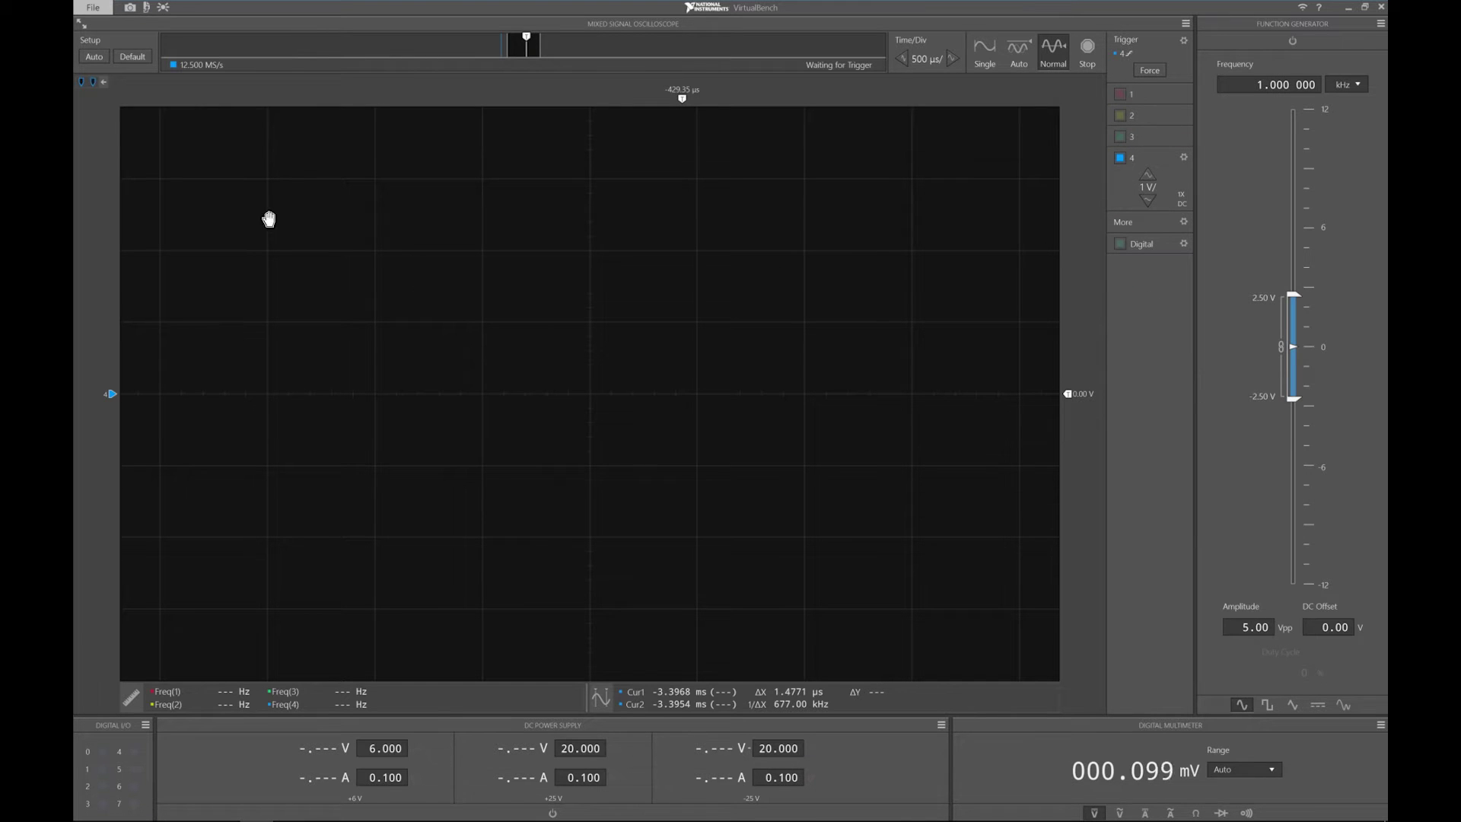
{"action": "left_click", "coordinate": [105, 9]}
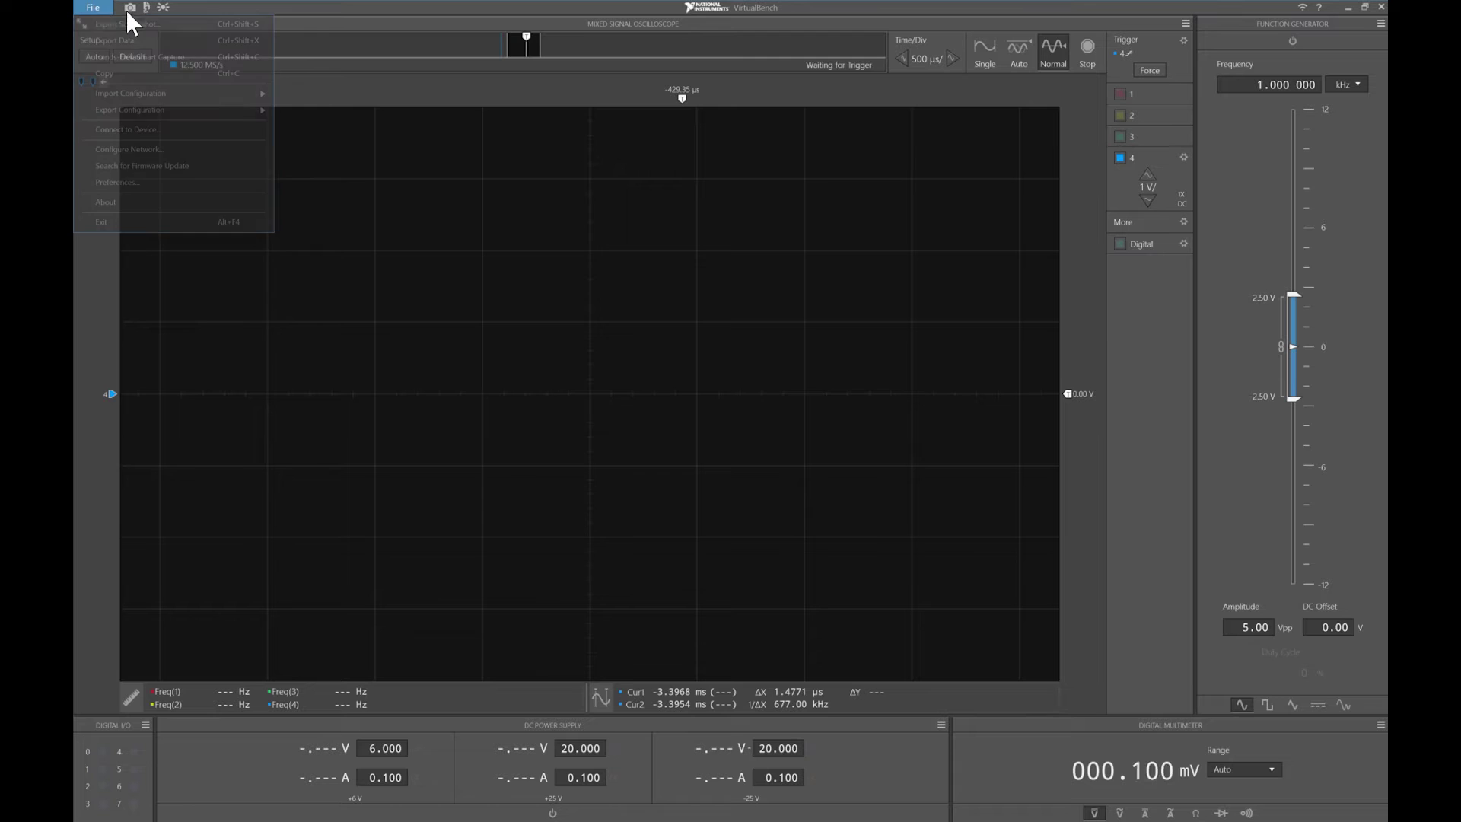
{"action": "mouse_move", "coordinate": [179, 91]}
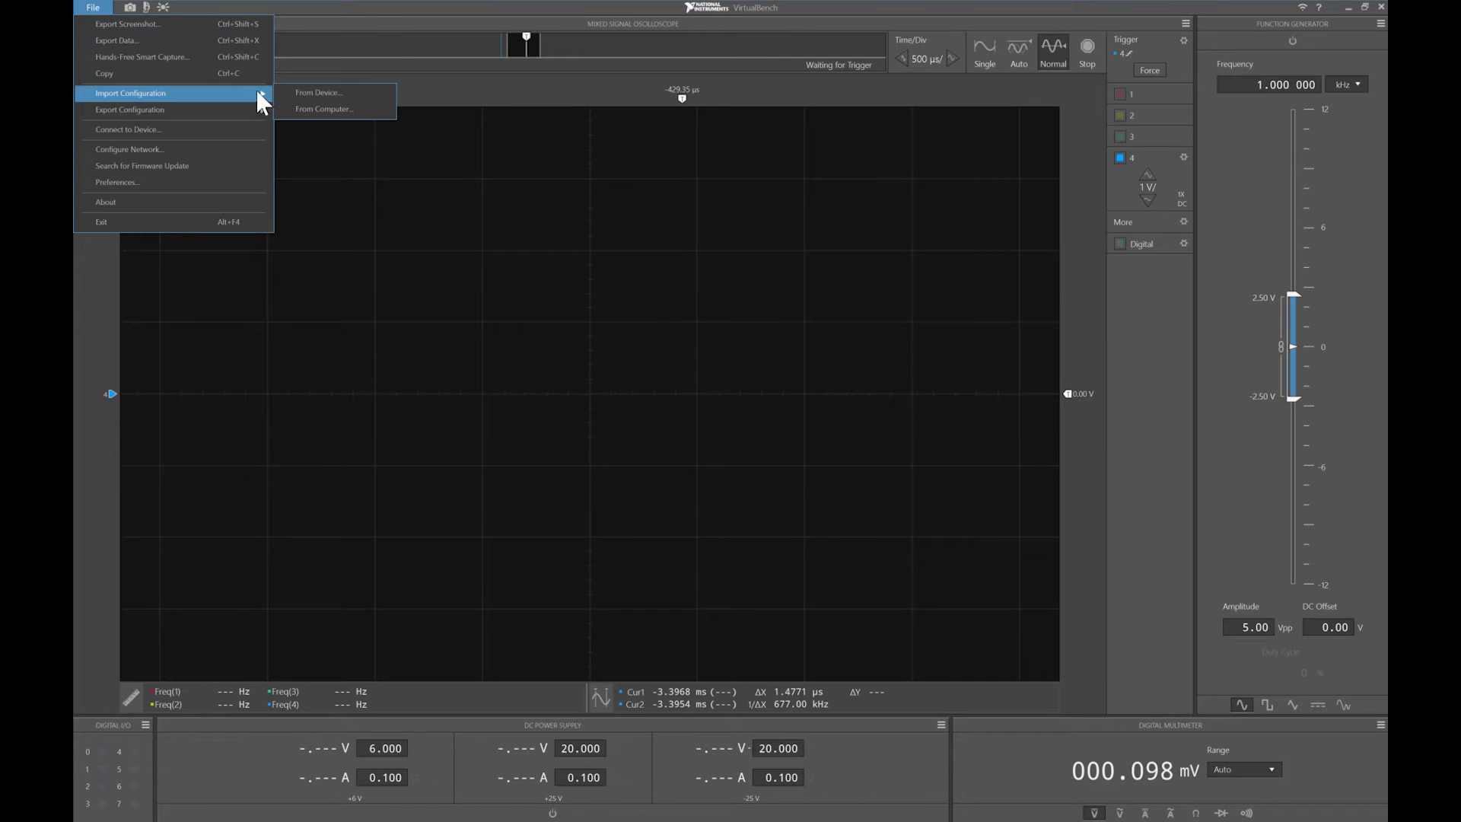
{"action": "left_click", "coordinate": [320, 92]}
{"action": "left_click", "coordinate": [682, 394]}
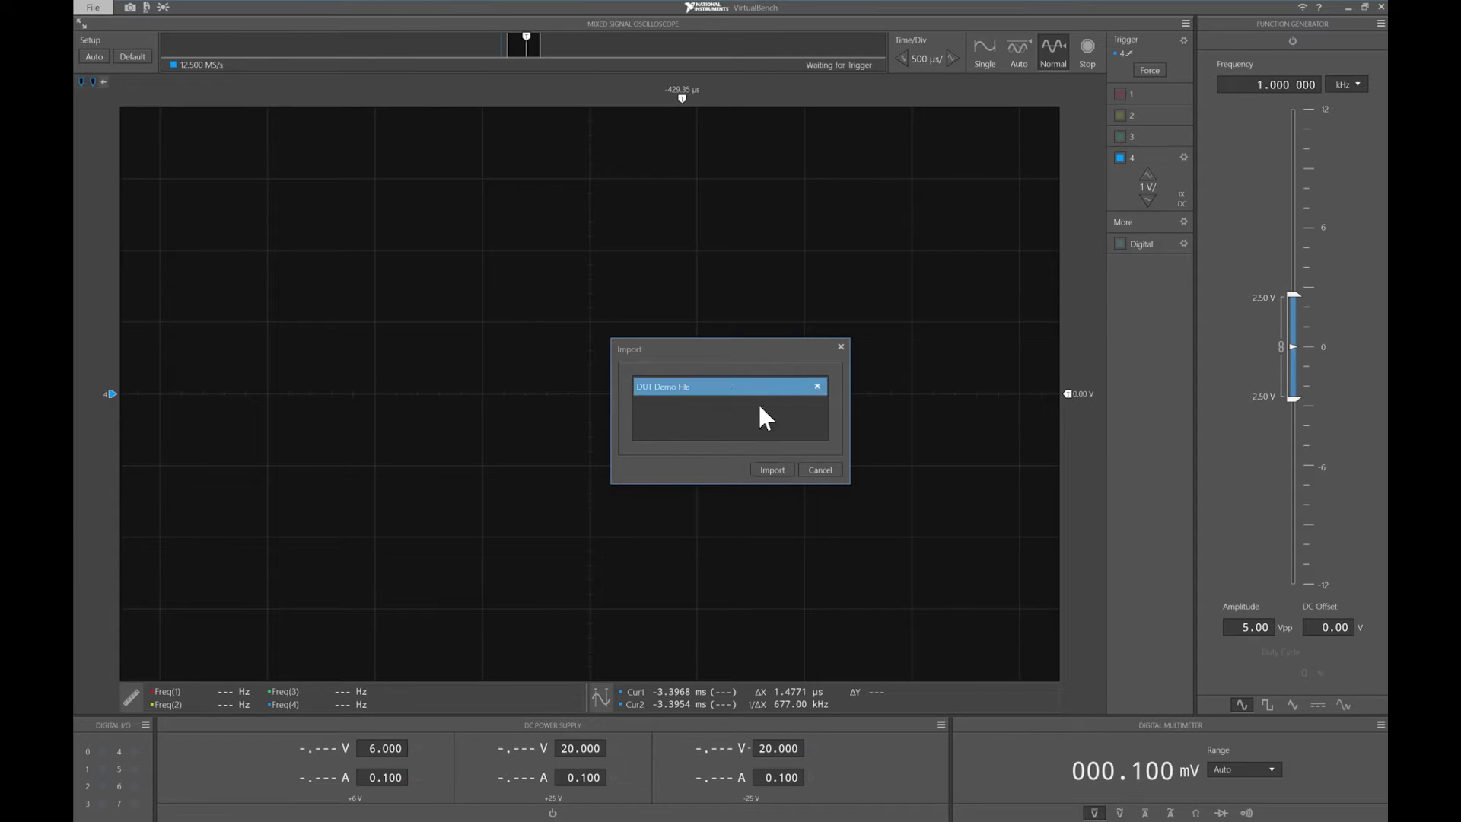
{"action": "left_click", "coordinate": [770, 470]}
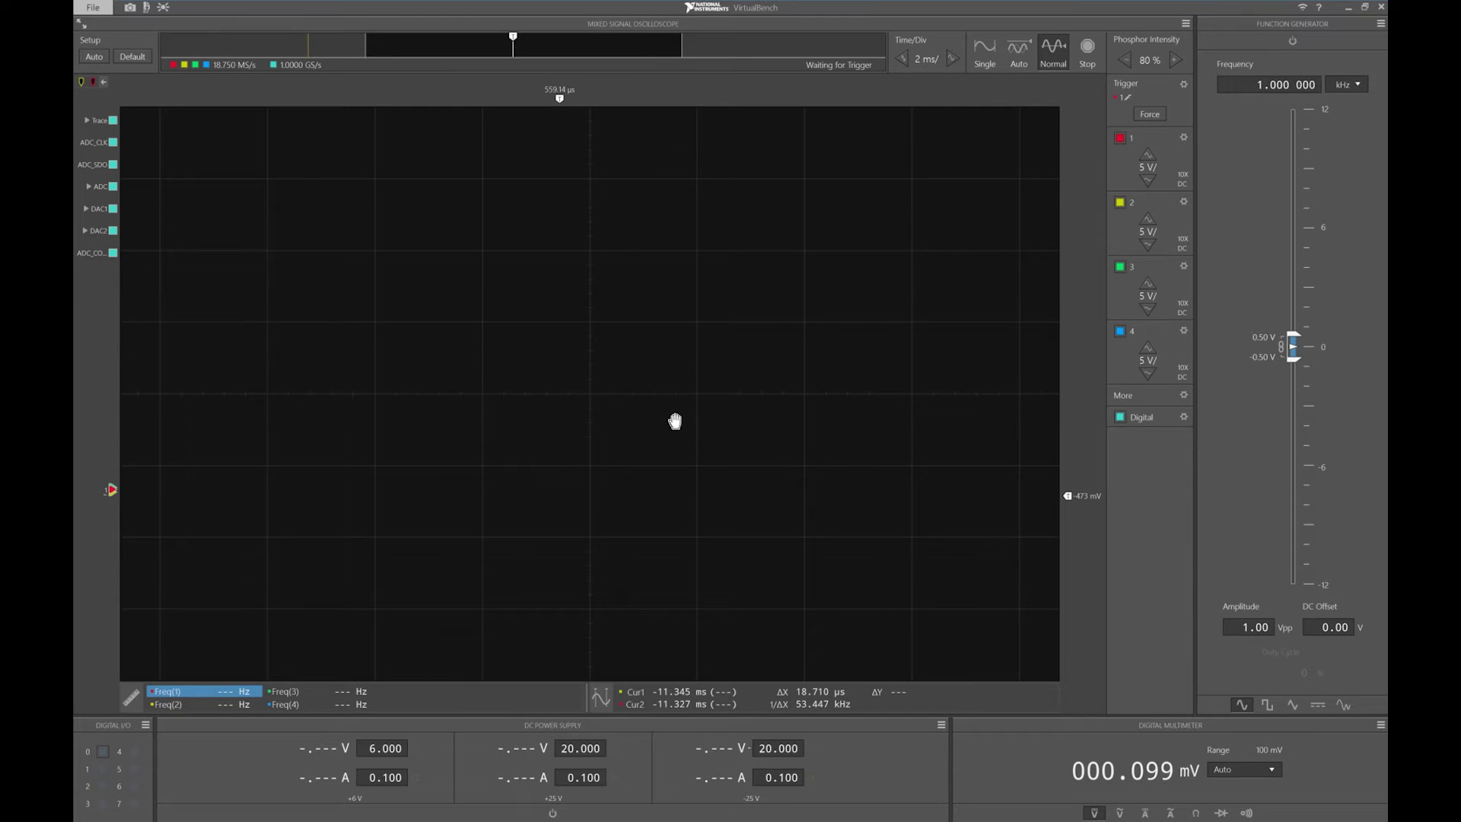
Step: Enable the DC supply output and digital line 0, then capture one acquisition at 20 µs/div
{"action": "left_click", "coordinate": [553, 813]}
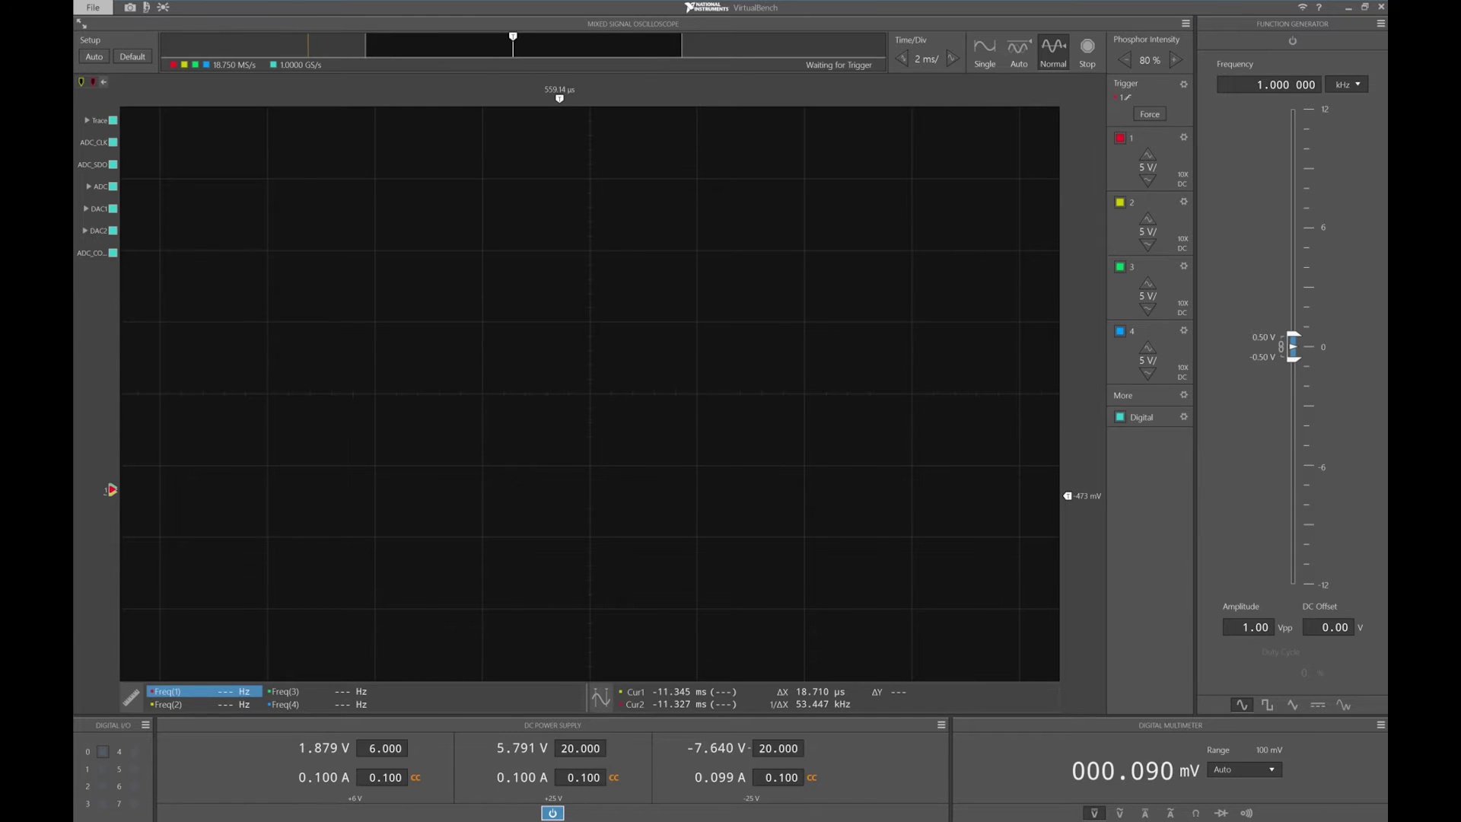
{"action": "left_click", "coordinate": [103, 752]}
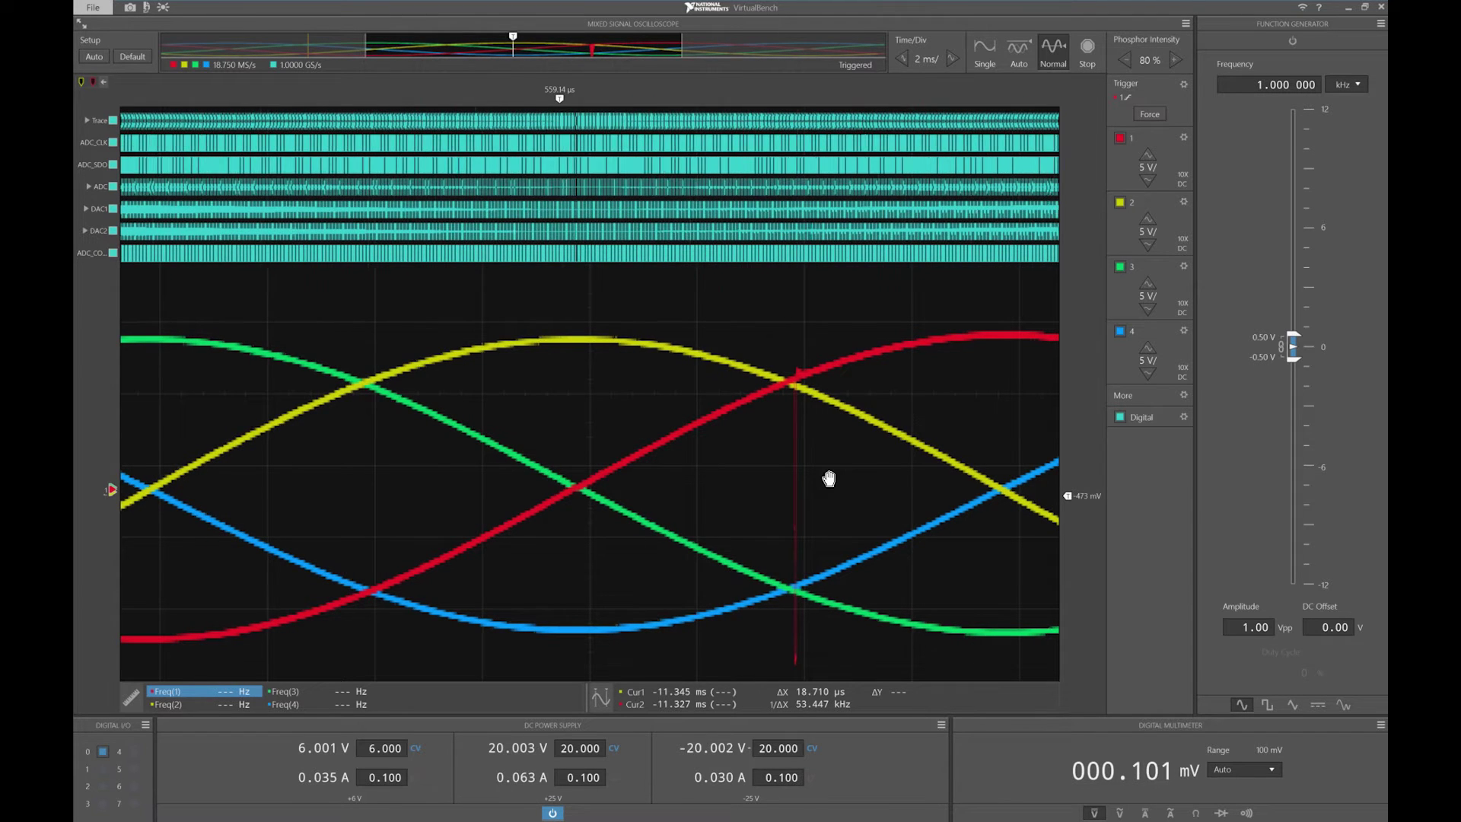
{"action": "left_click_drag", "start_coordinate": [830, 477], "coordinate": [639, 487]}
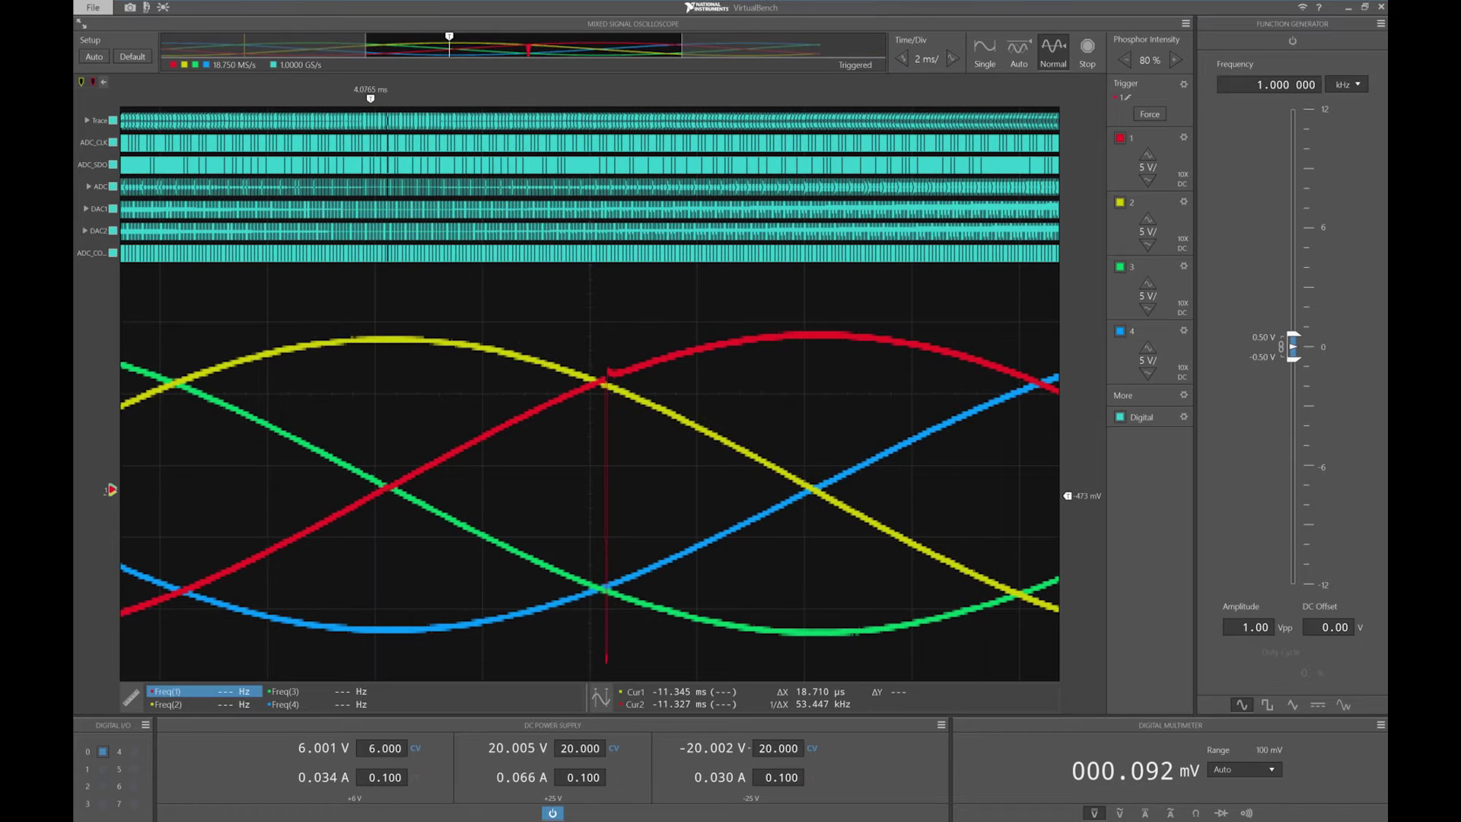
{"action": "left_click", "coordinate": [986, 58]}
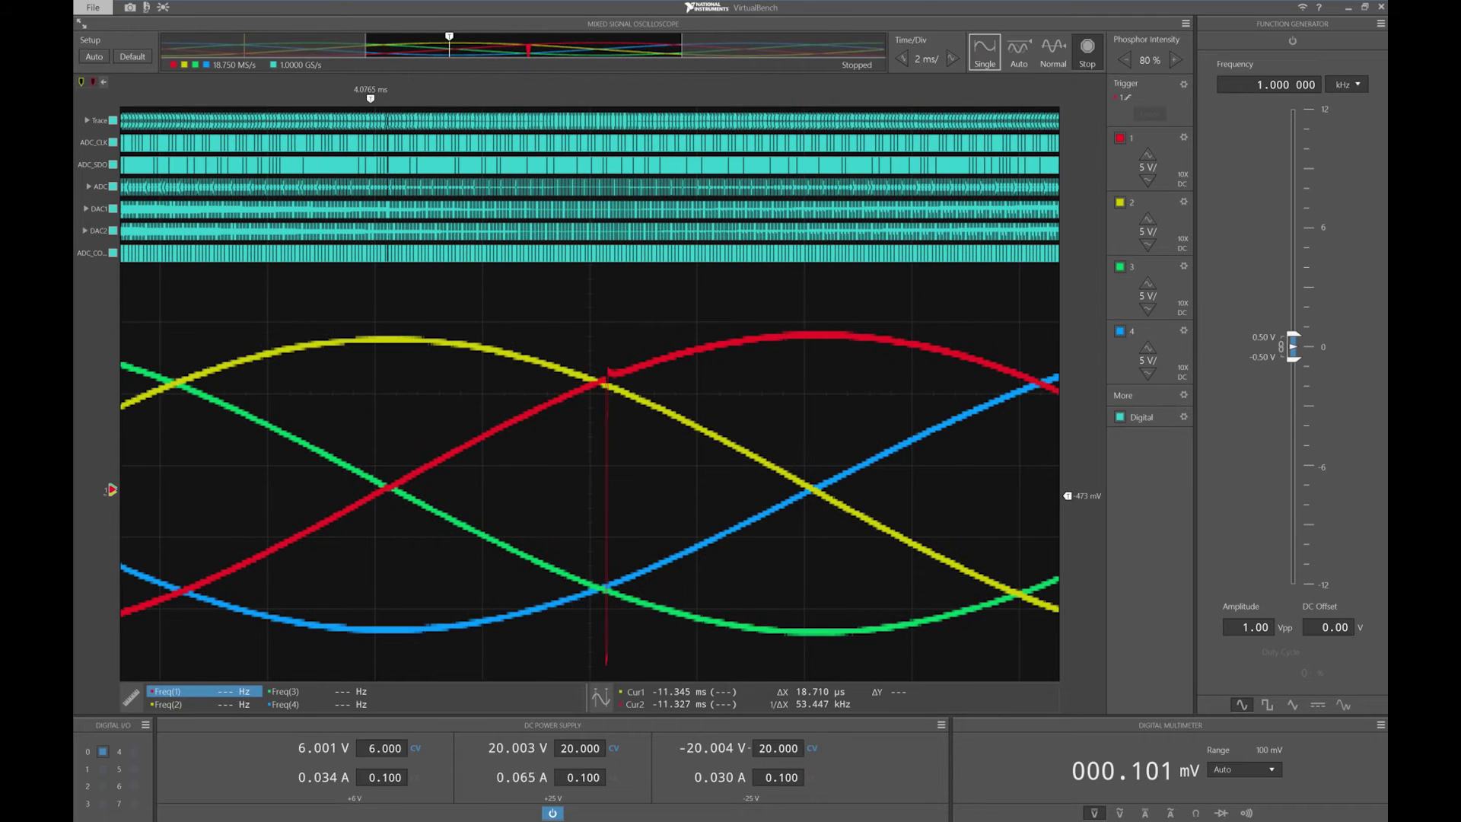
{"action": "scroll", "coordinate": [632, 523], "scroll_direction": "up", "scroll_amount": 6}
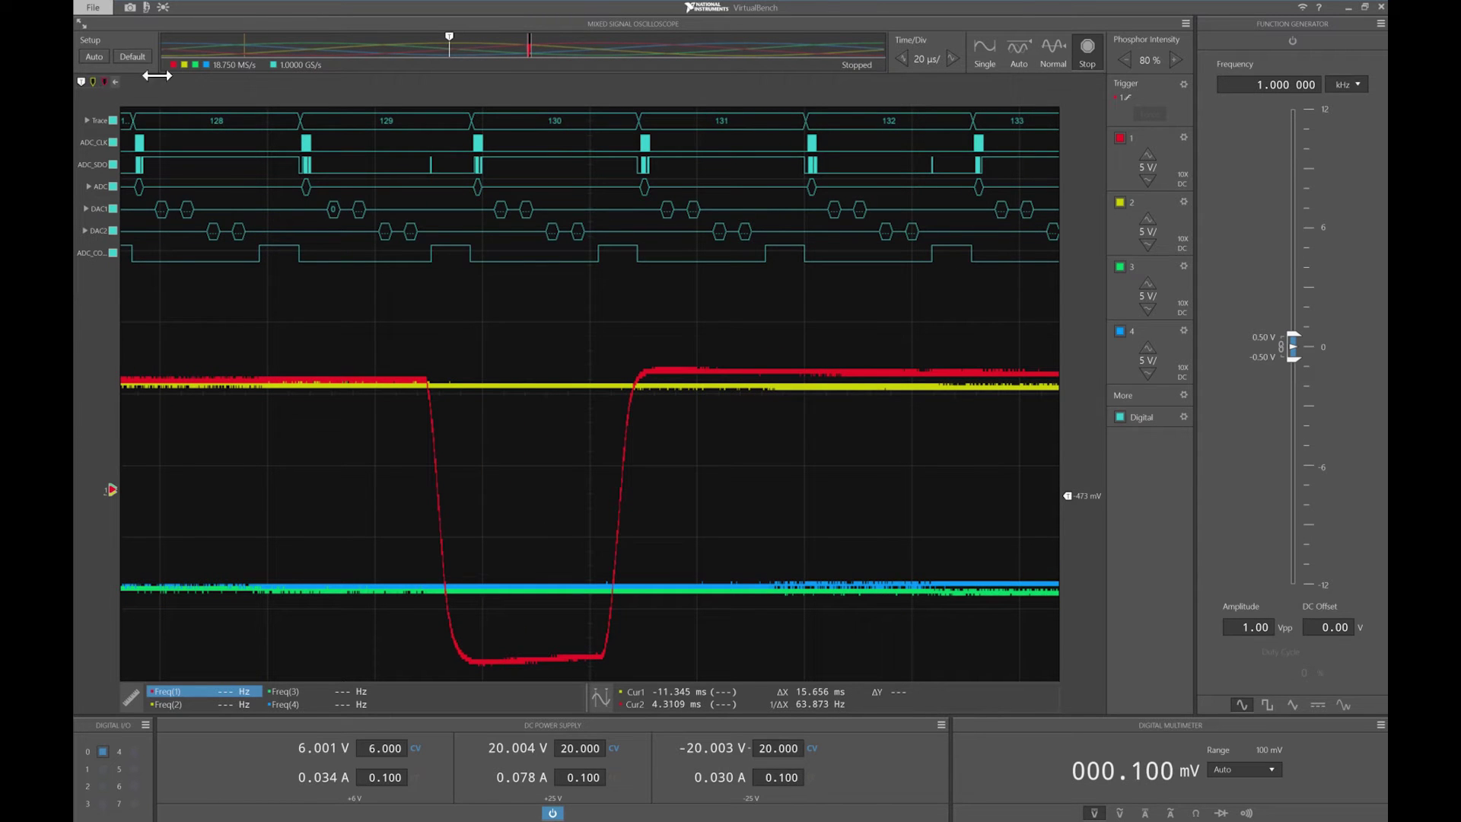
Step: Place Cursor 2 on the glitch's rising edge and Cursor 1 on its falling edge
{"action": "left_click_drag", "start_coordinate": [157, 76], "coordinate": [612, 126]}
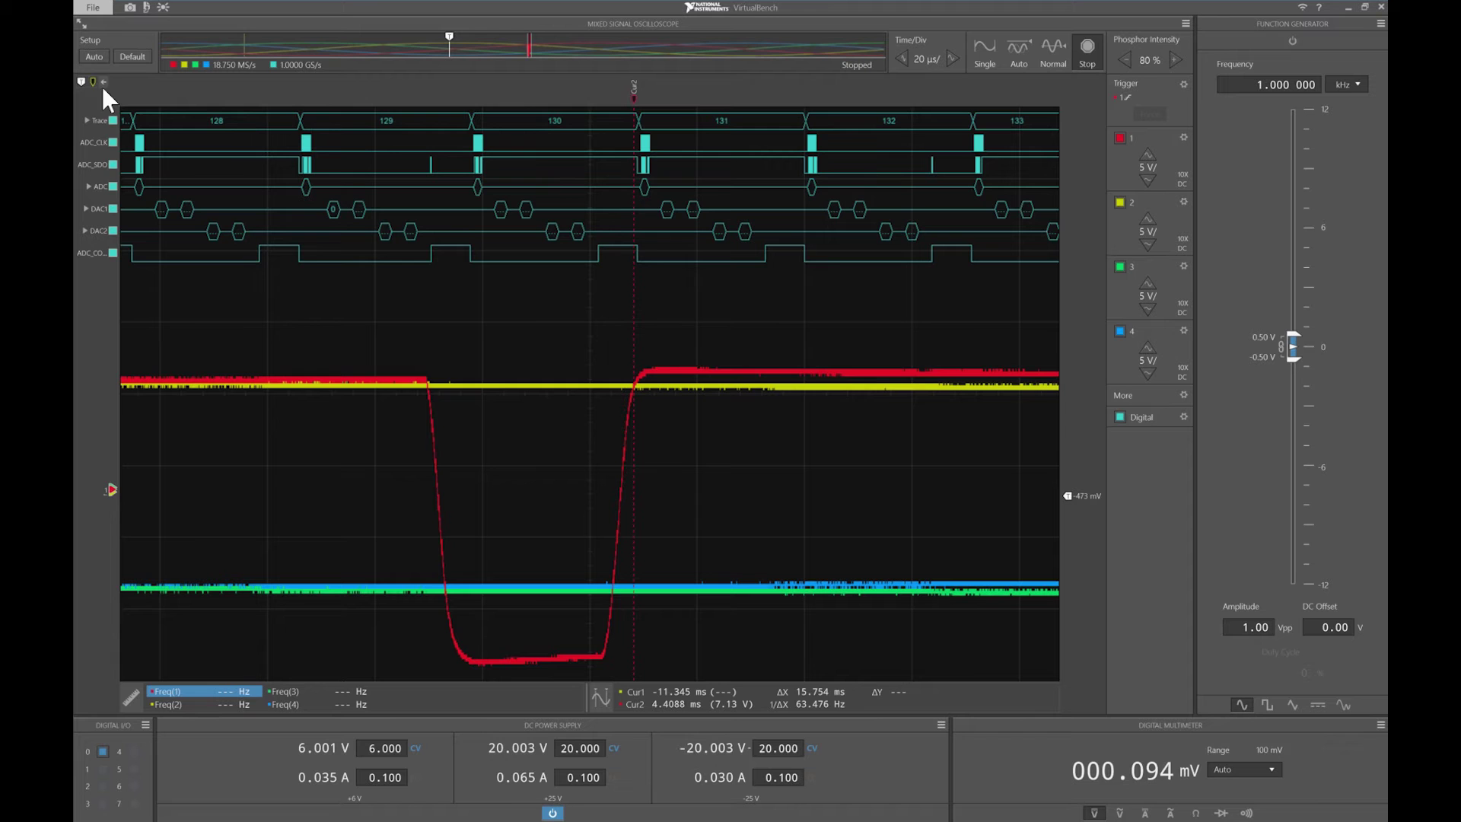
{"action": "left_click_drag", "start_coordinate": [97, 83], "coordinate": [378, 110]}
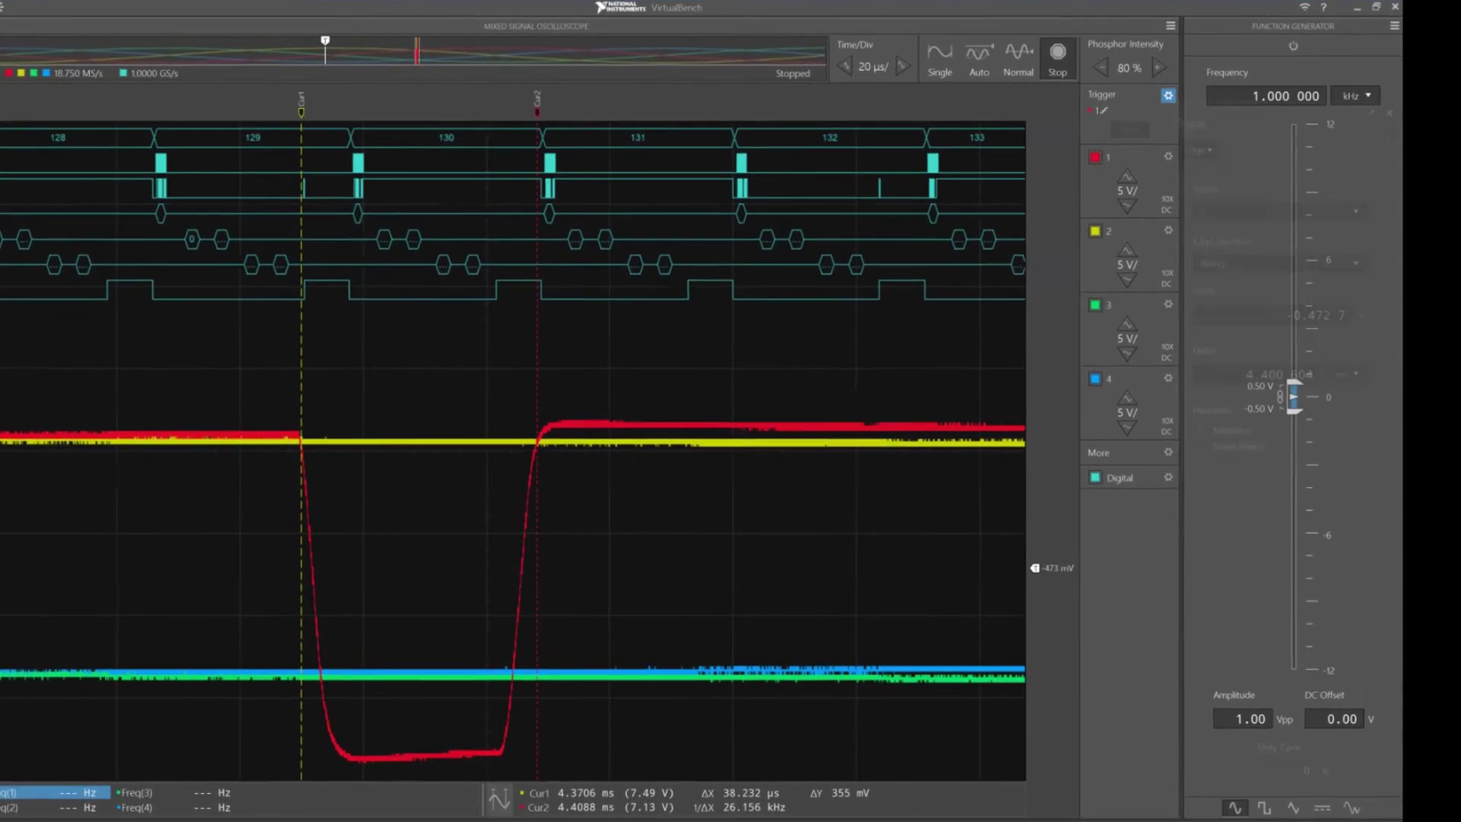
Step: Switch the trigger to pulse-width with 0 delay and a 0 V threshold
{"action": "left_click", "coordinate": [1183, 84]}
{"action": "left_click", "coordinate": [1157, 217]}
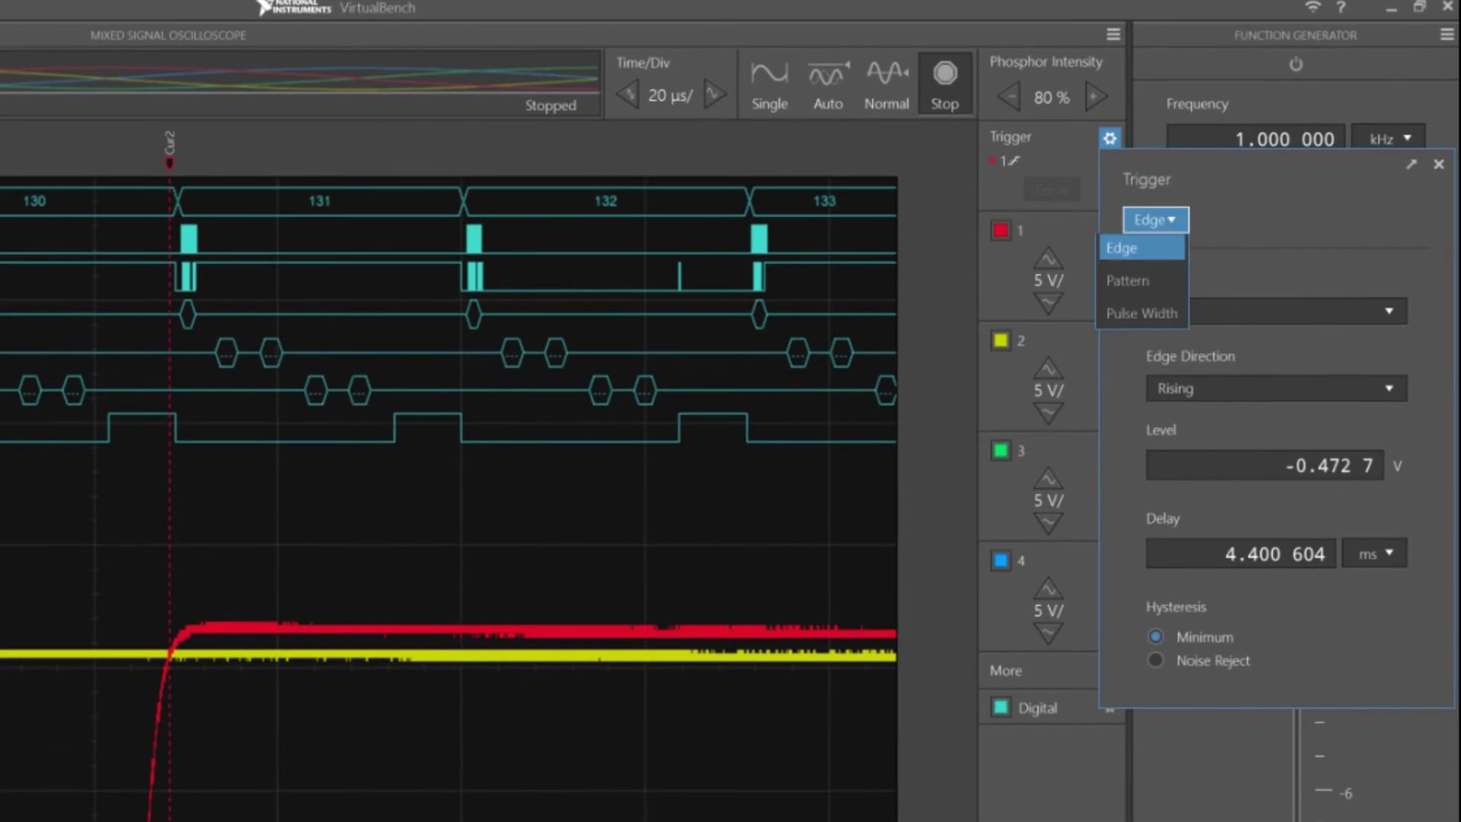
{"action": "left_click", "coordinate": [1142, 316]}
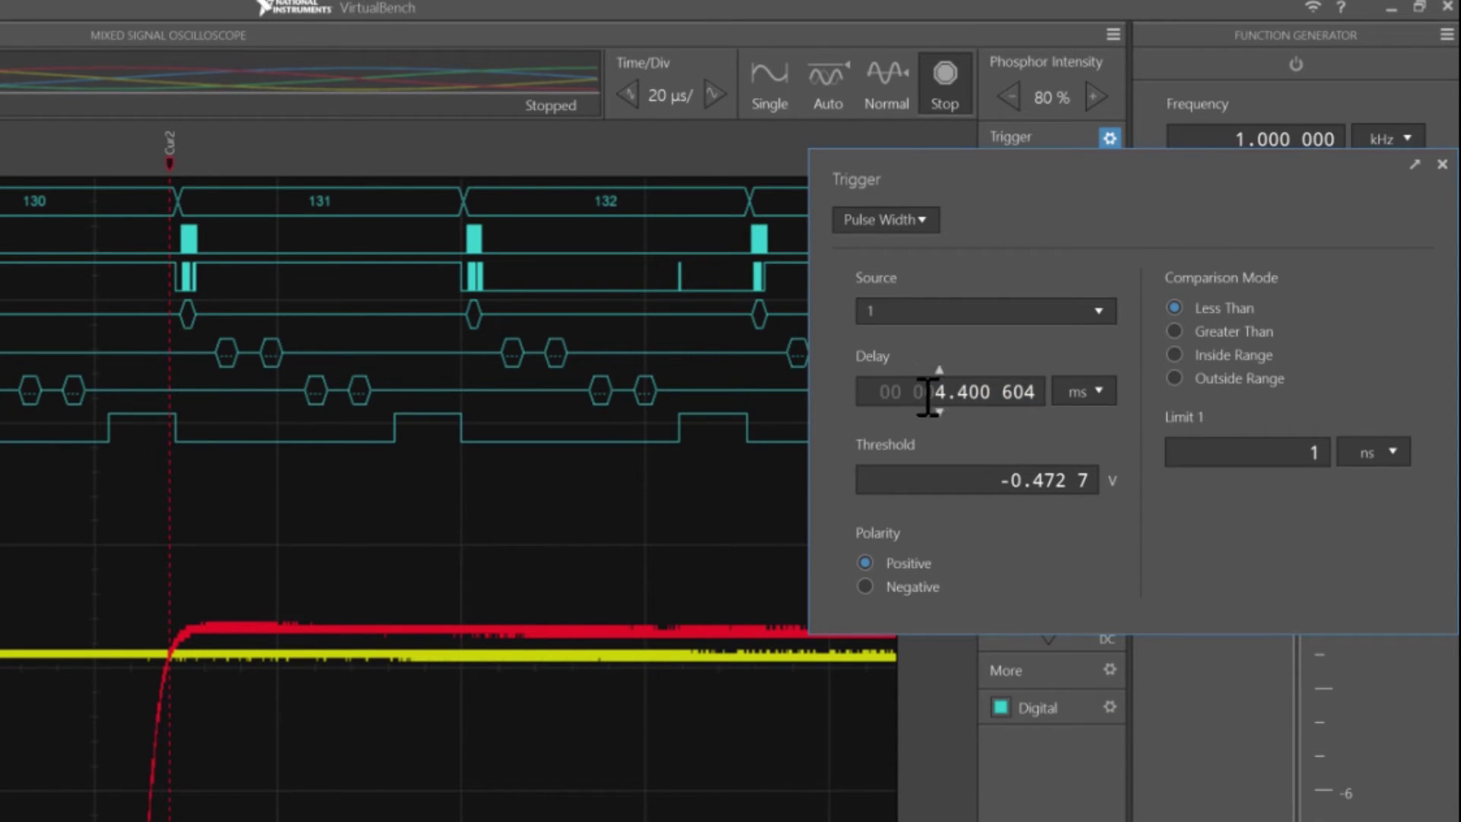
{"action": "left_click_drag", "start_coordinate": [927, 396], "coordinate": [1114, 411]}
{"action": "type", "text": "00"}
{"action": "key", "text": "Return"}
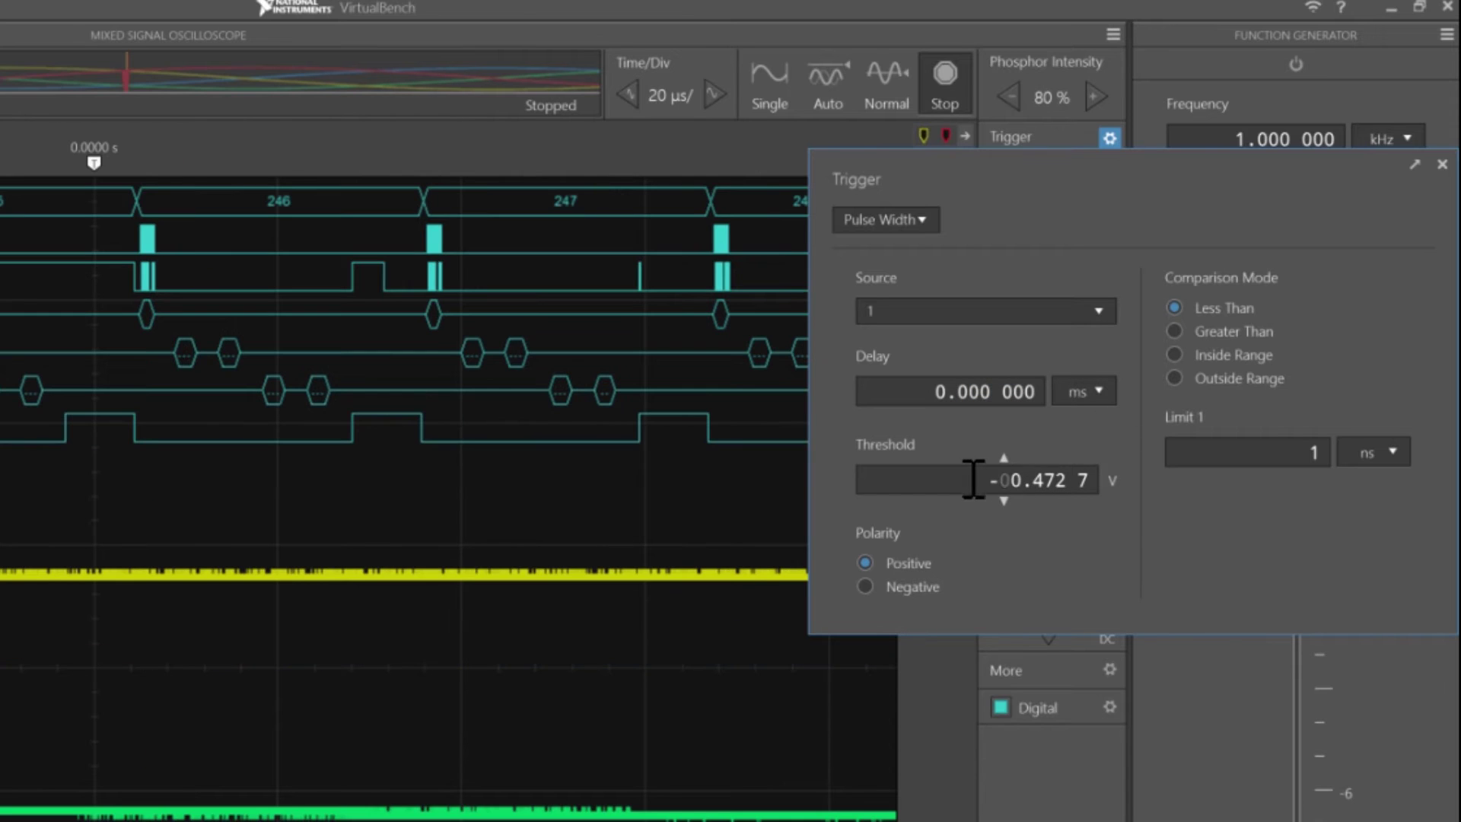
{"action": "left_click_drag", "start_coordinate": [972, 479], "coordinate": [1148, 499]}
{"action": "type", "text": "0"}
{"action": "key", "text": "Return"}
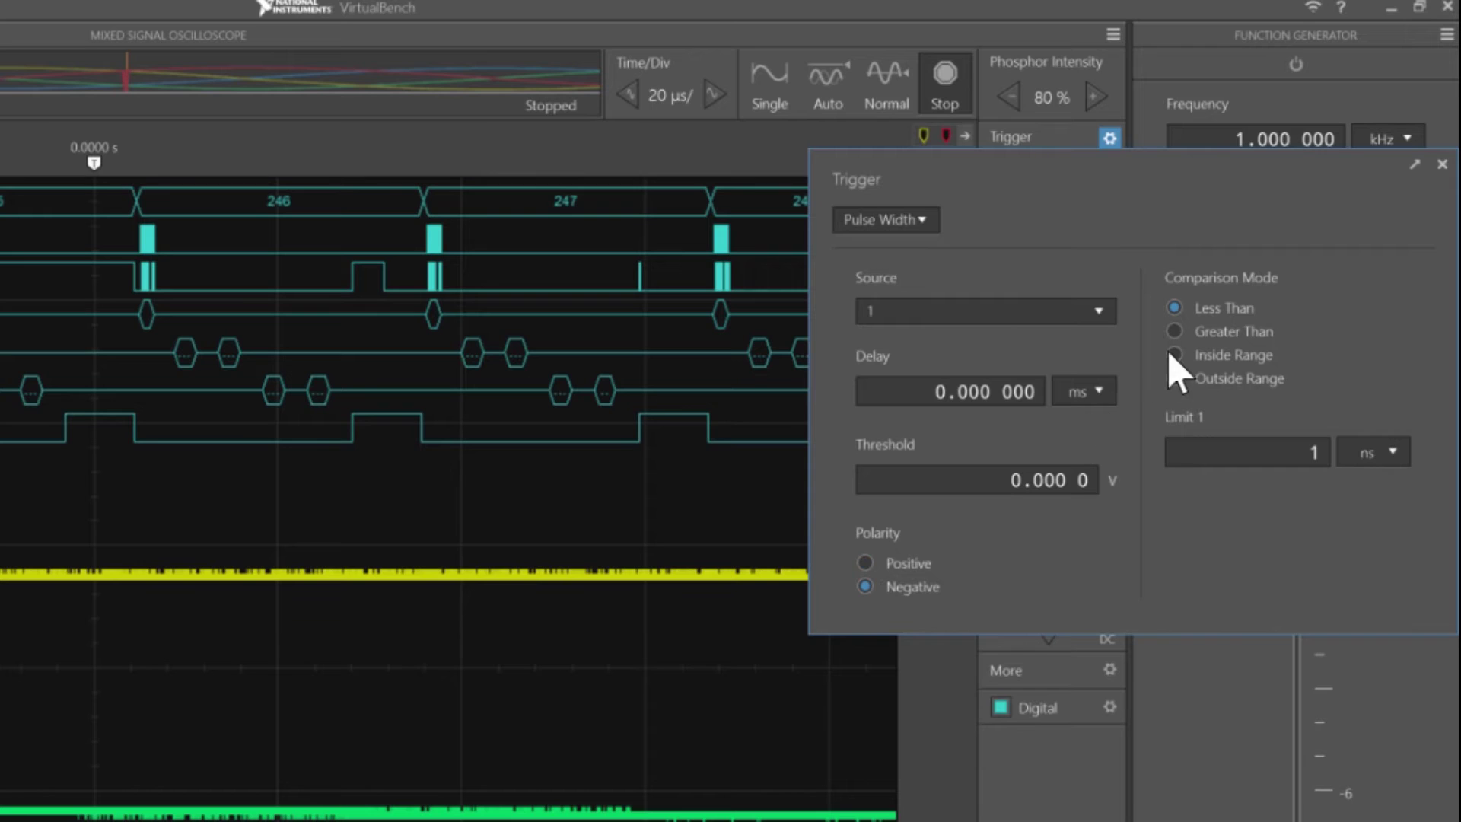
Step: Set the trigger's Limit 2 to 50 µs and take a single capture
{"action": "left_click", "coordinate": [1288, 546]}
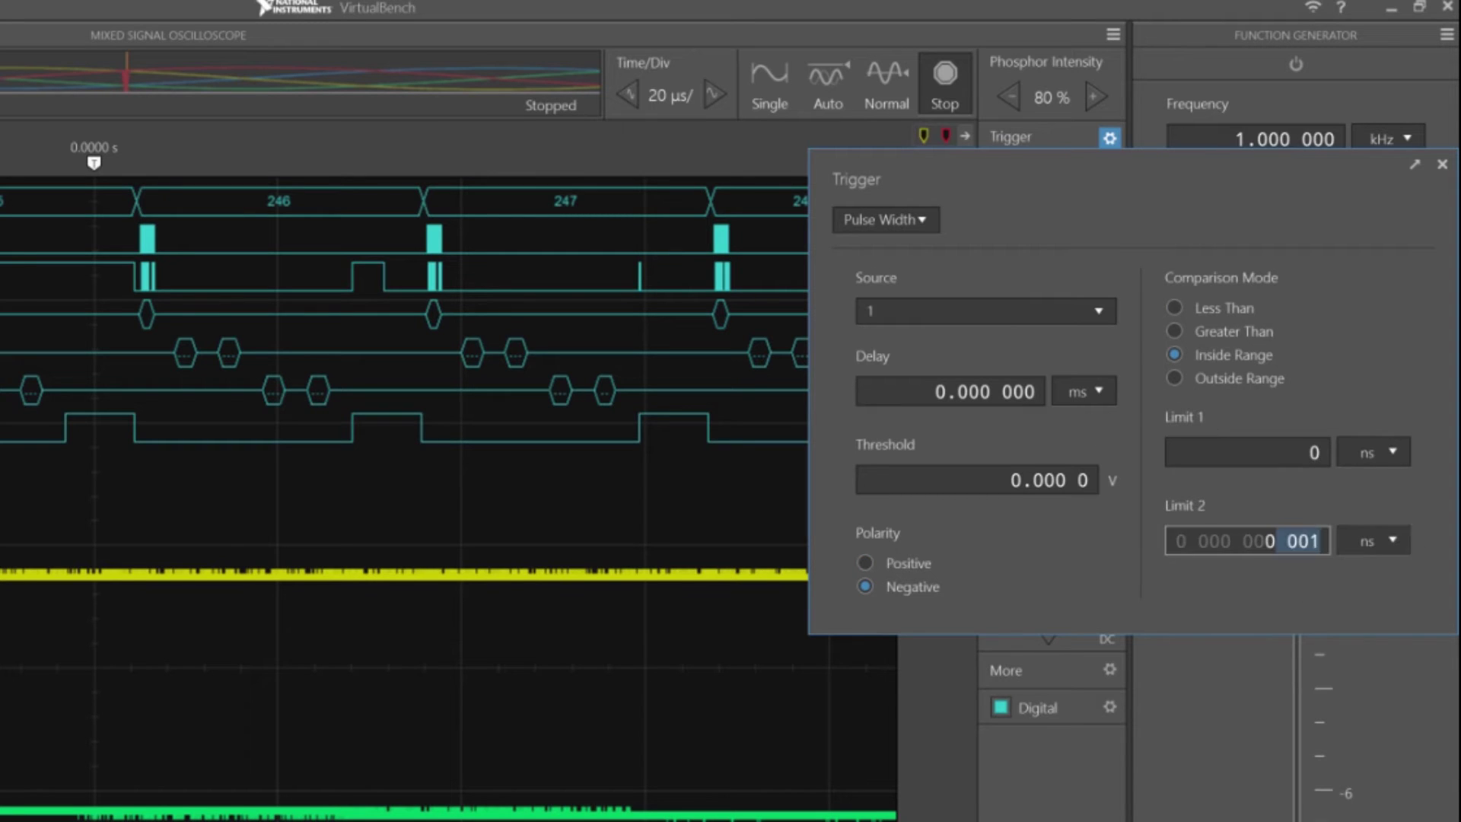
{"action": "type", "text": "50"}
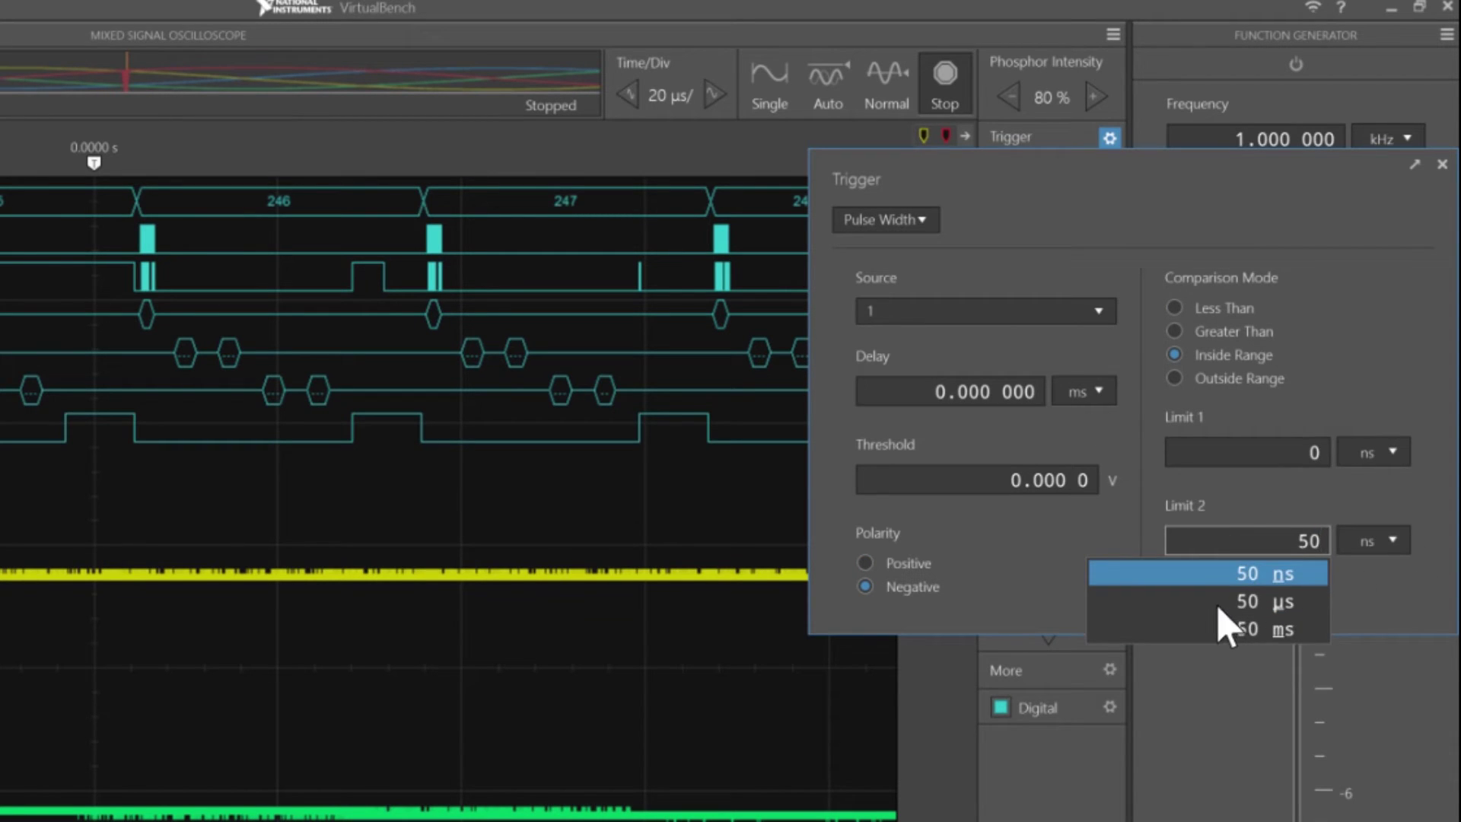
{"action": "left_click", "coordinate": [1218, 607]}
{"action": "left_click", "coordinate": [1212, 755]}
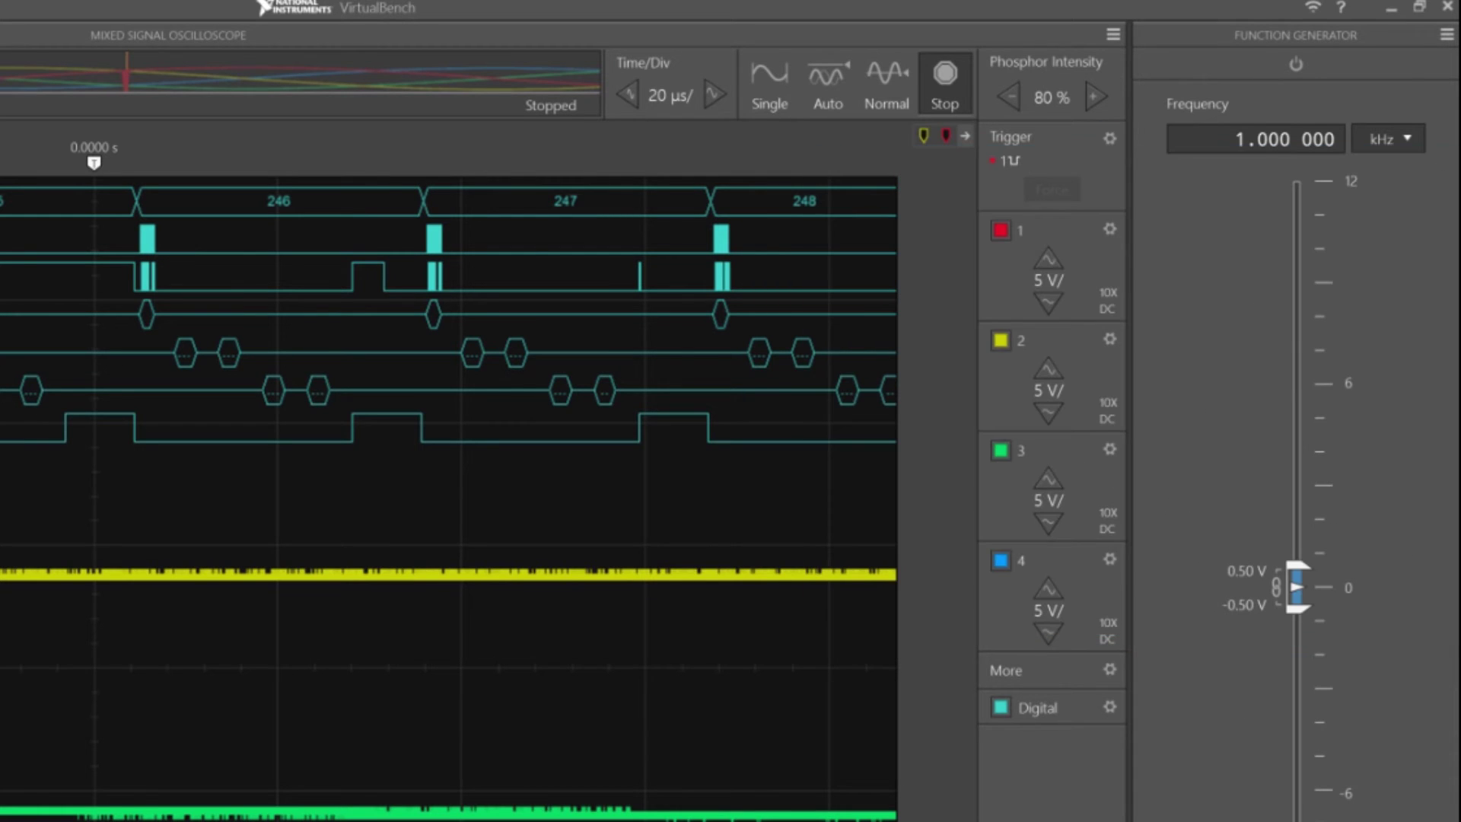
{"action": "left_click", "coordinate": [770, 83]}
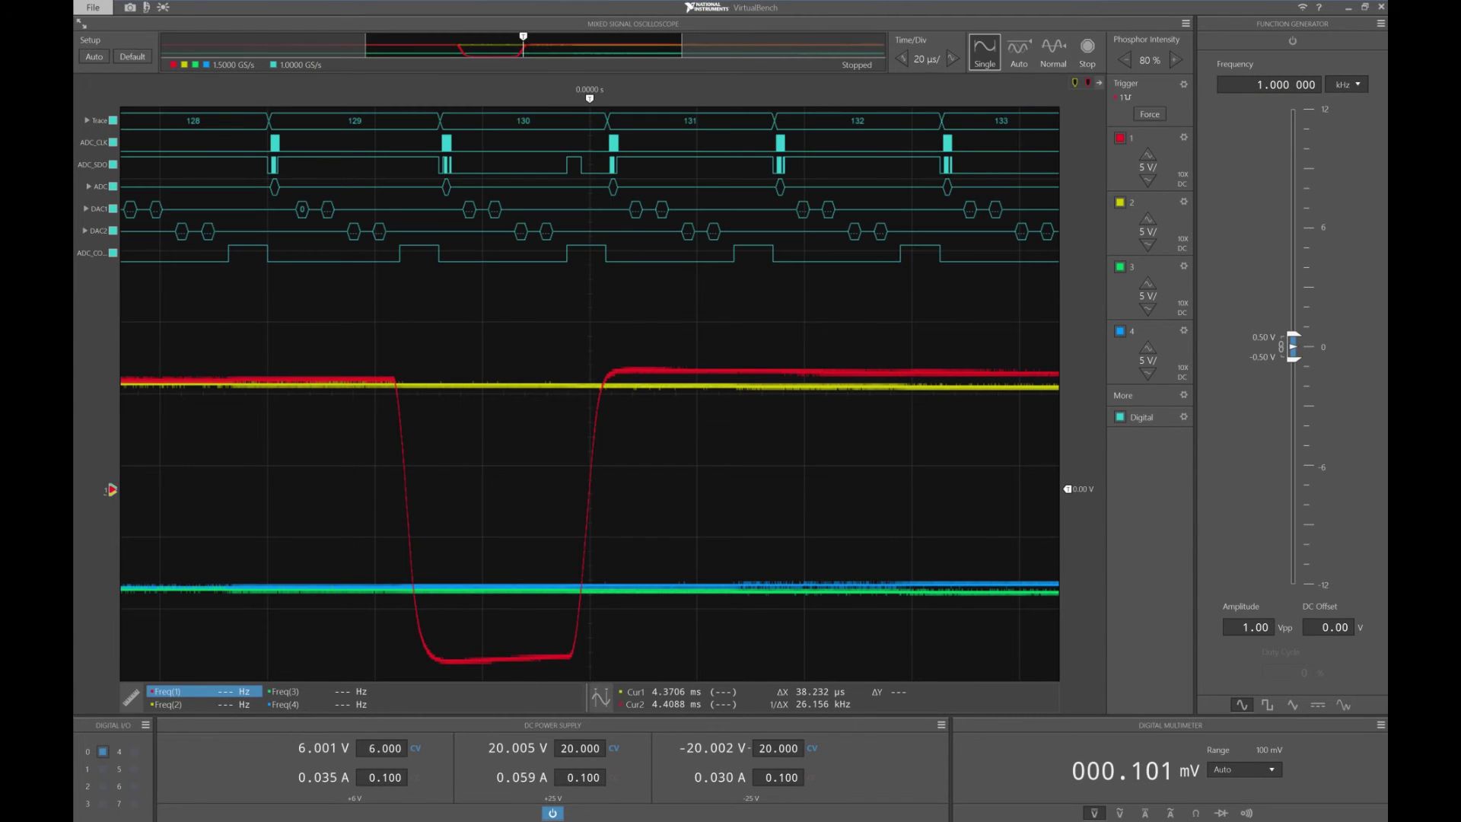
Step: Zoom in to 5 µs/div and centre the negative pulse on screen
{"action": "scroll", "coordinate": [555, 438], "scroll_direction": "up", "scroll_amount": 1}
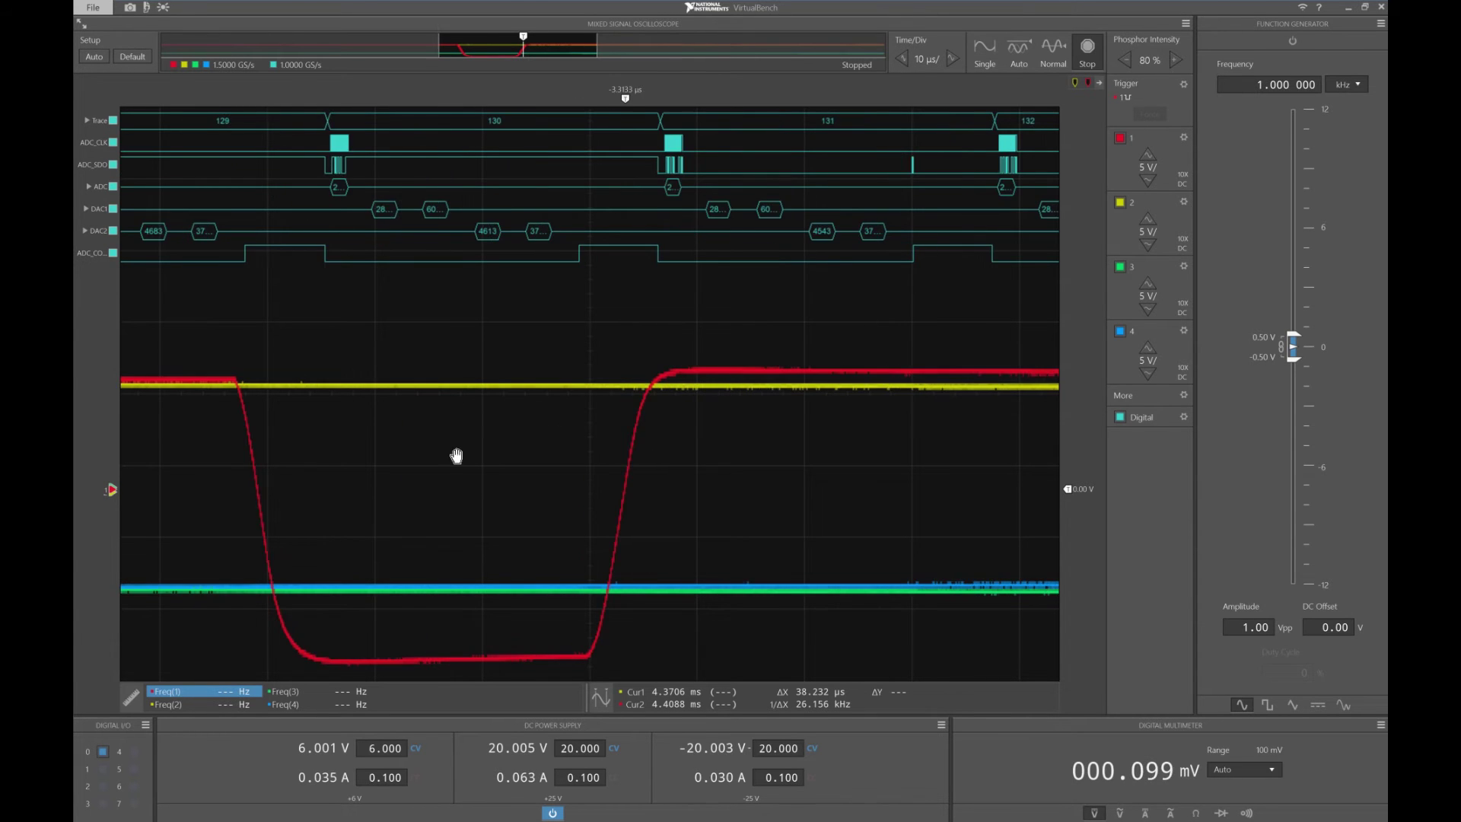
{"action": "left_click_drag", "start_coordinate": [457, 457], "coordinate": [832, 447]}
{"action": "scroll", "coordinate": [521, 512], "scroll_direction": "up", "scroll_amount": 1}
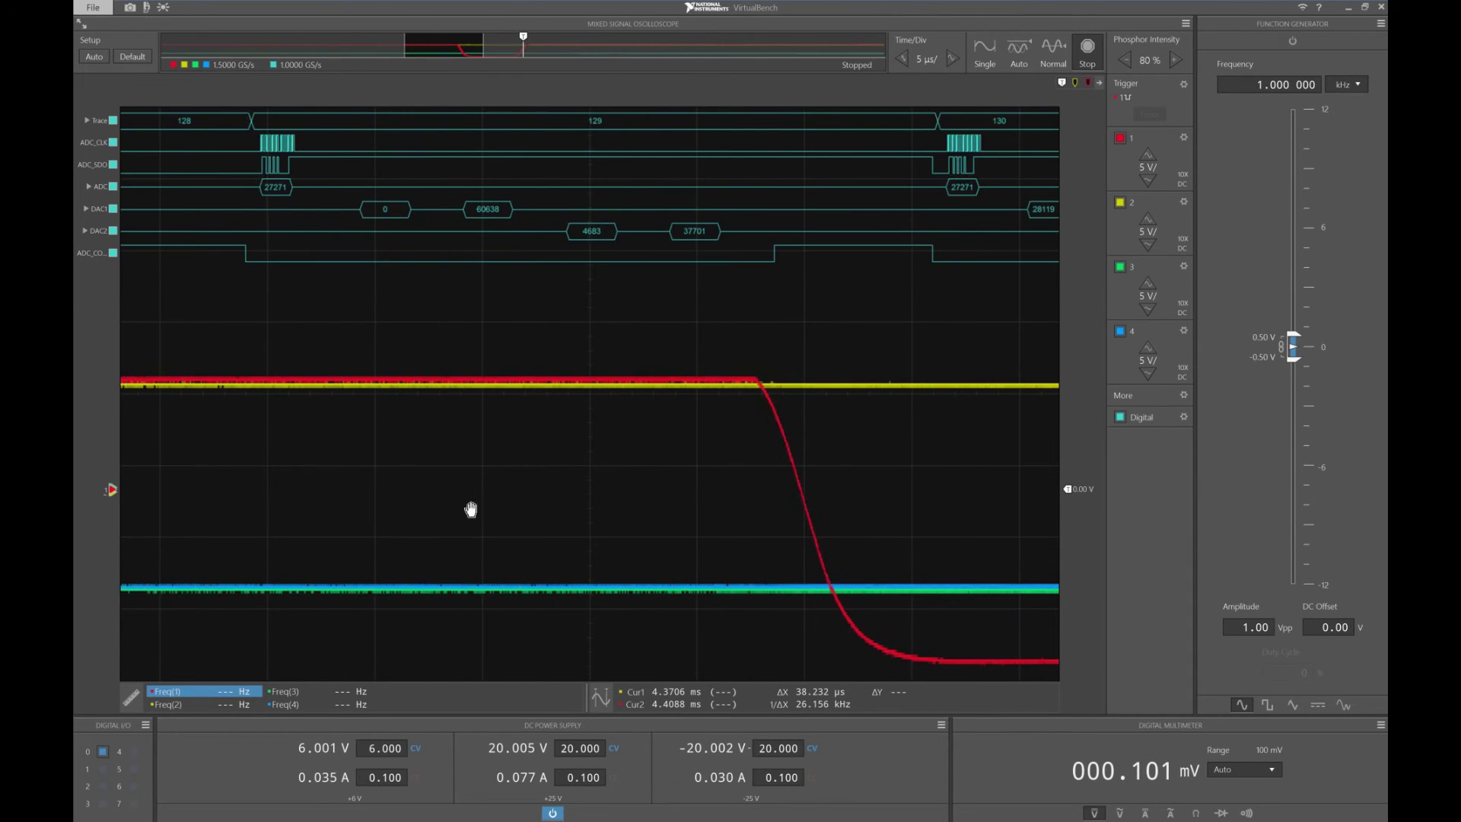
{"action": "left_click_drag", "start_coordinate": [487, 502], "coordinate": [409, 458]}
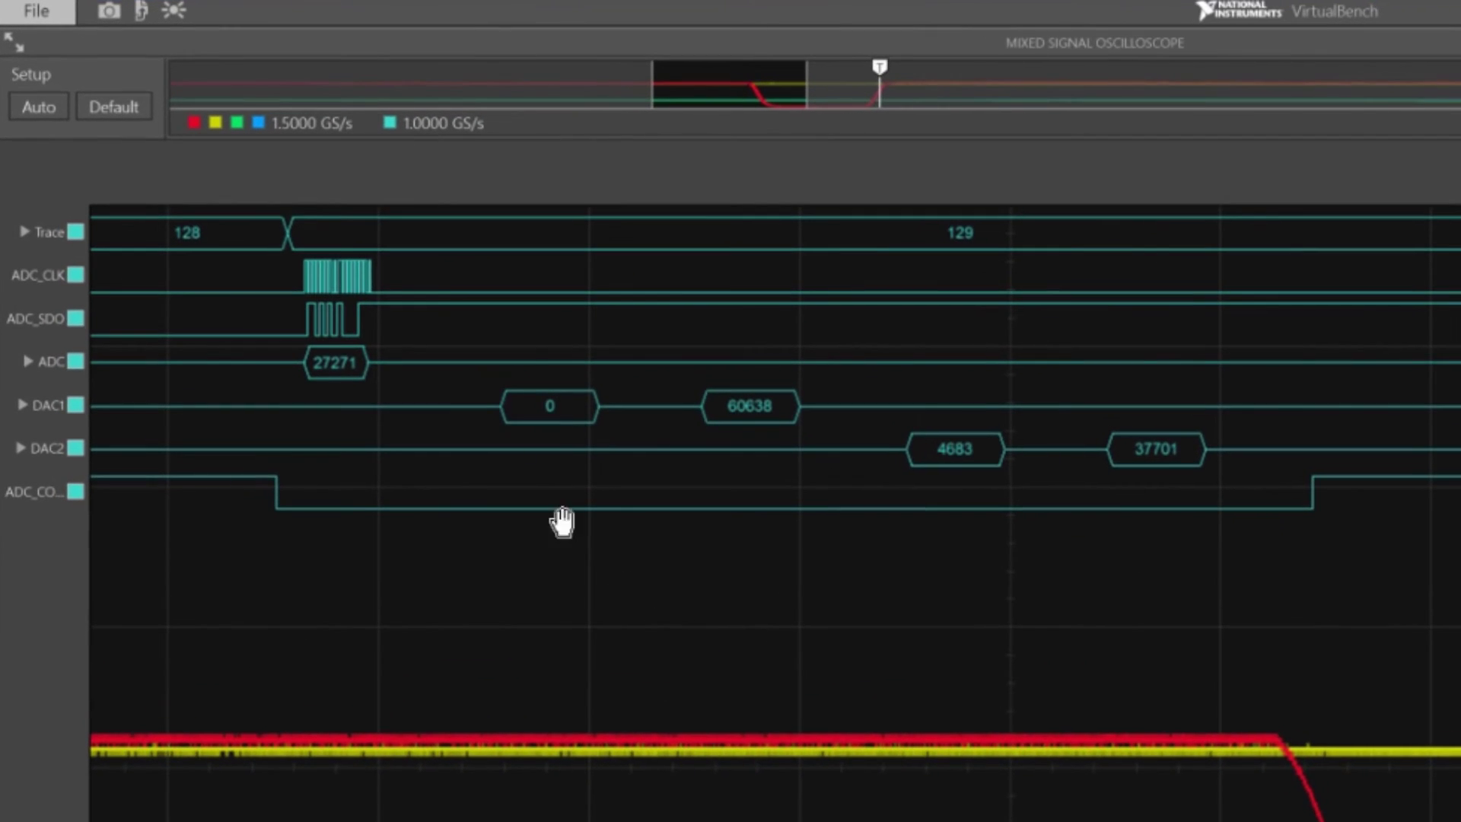
Step: Save a screenshot of the display as 'Glitch'
{"action": "left_click", "coordinate": [109, 11]}
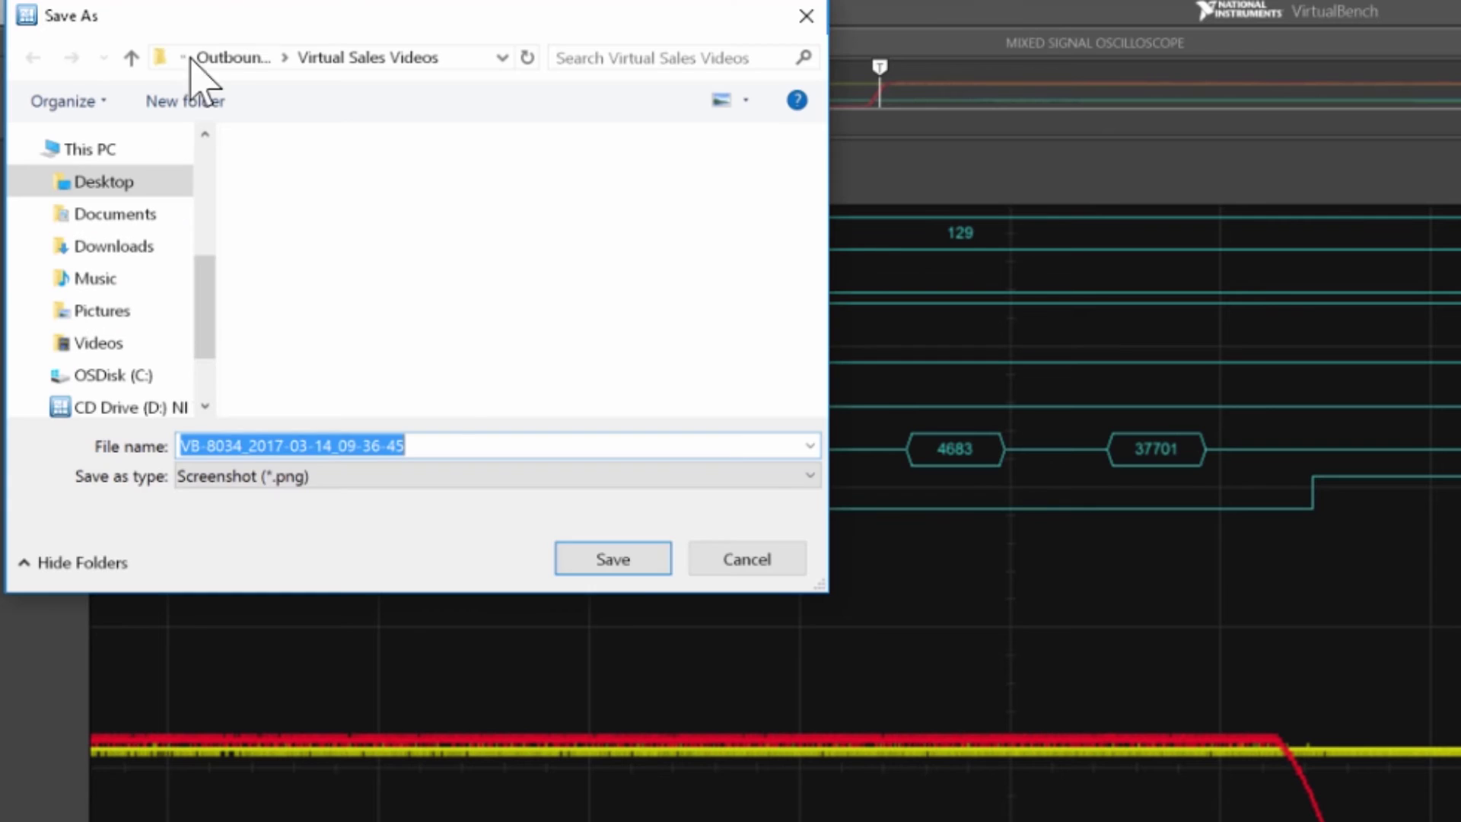
{"action": "type", "text": "Glitch 2"}
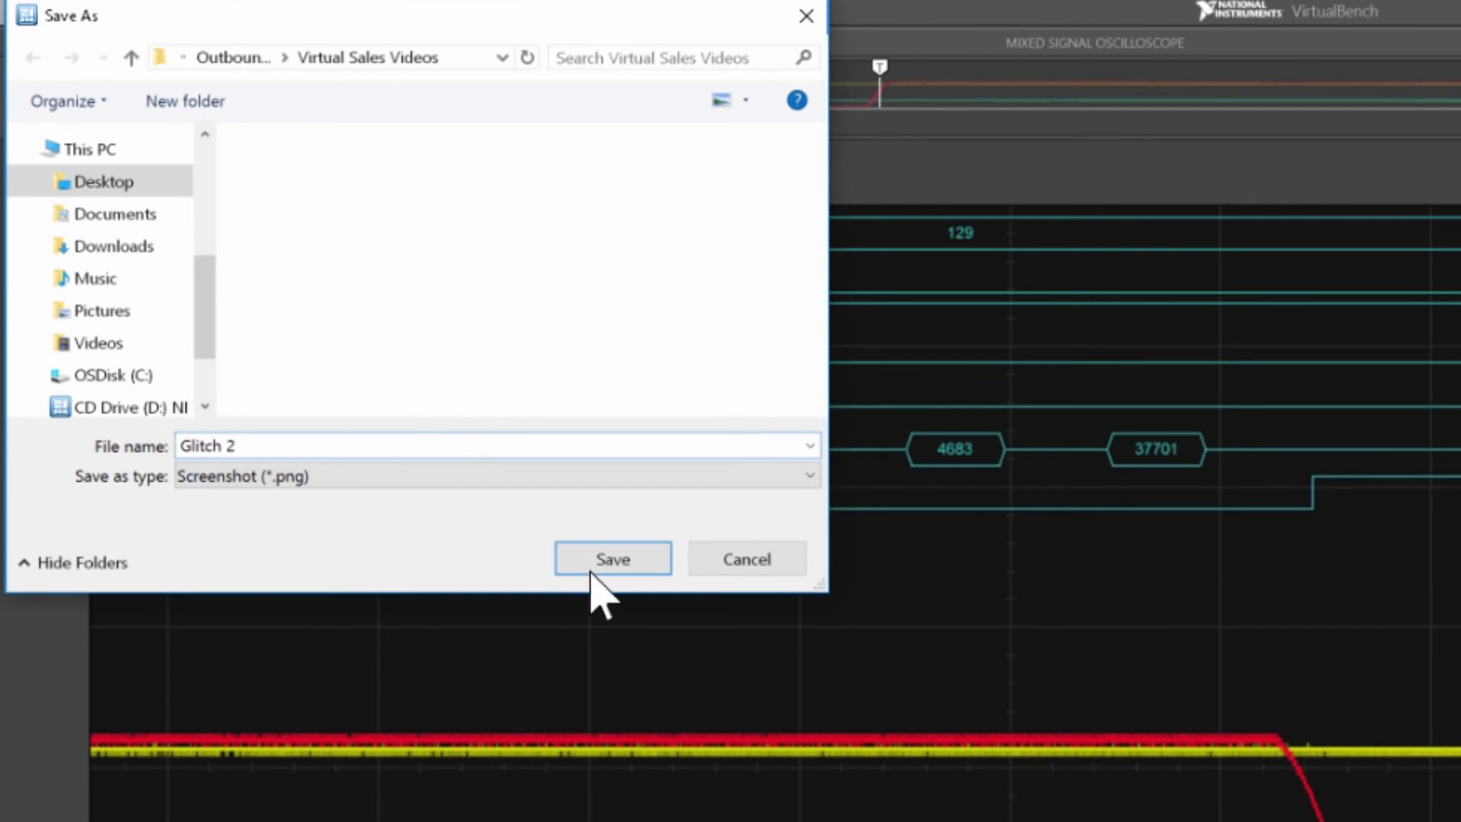
{"action": "left_click", "coordinate": [591, 573]}
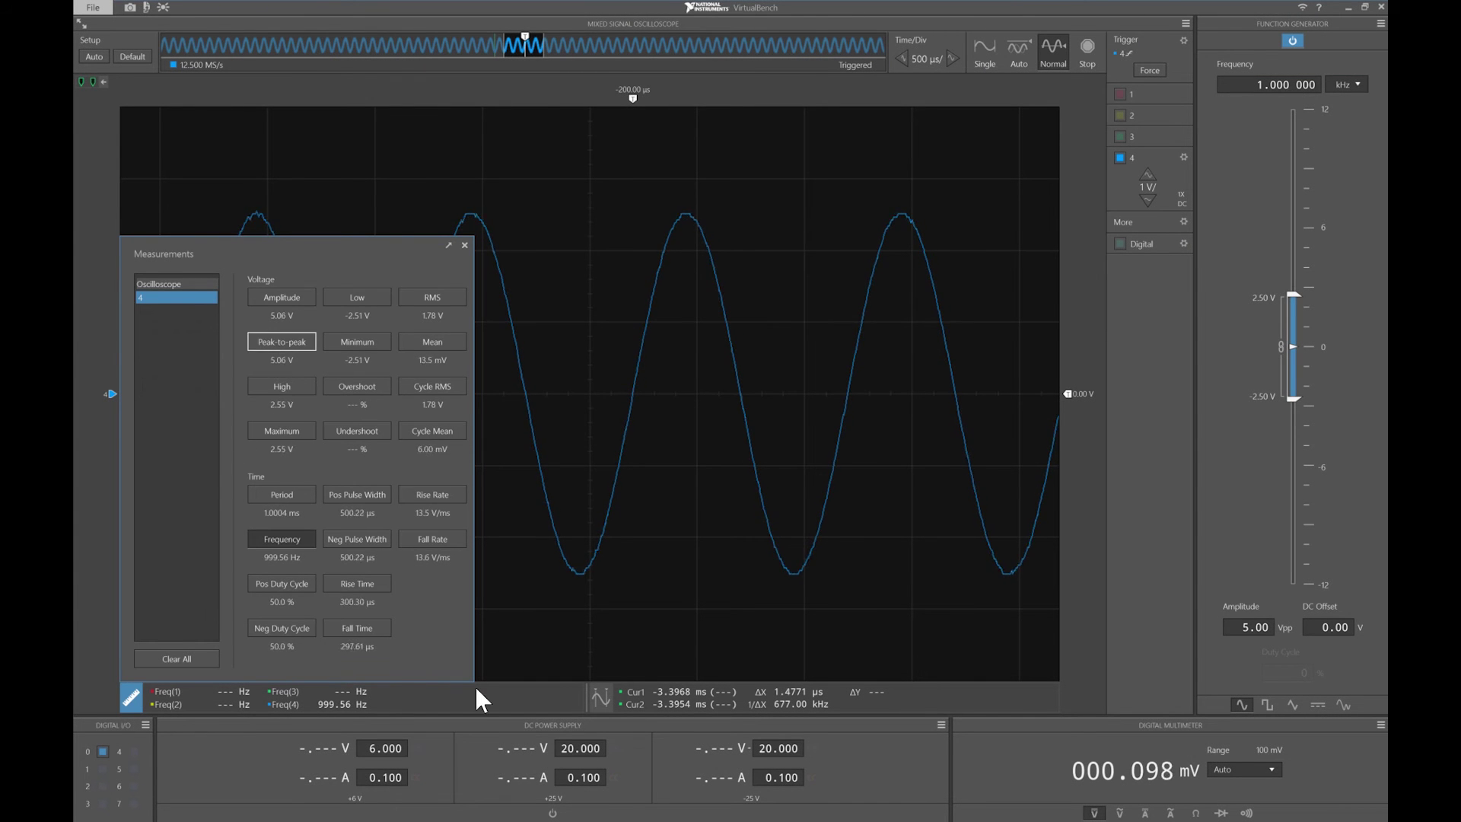
Step: Add Peak-to-peak and Maximum measurements for channel 4 and show the Phosphor Intensity setting
{"action": "left_click", "coordinate": [276, 343]}
{"action": "left_click", "coordinate": [282, 431]}
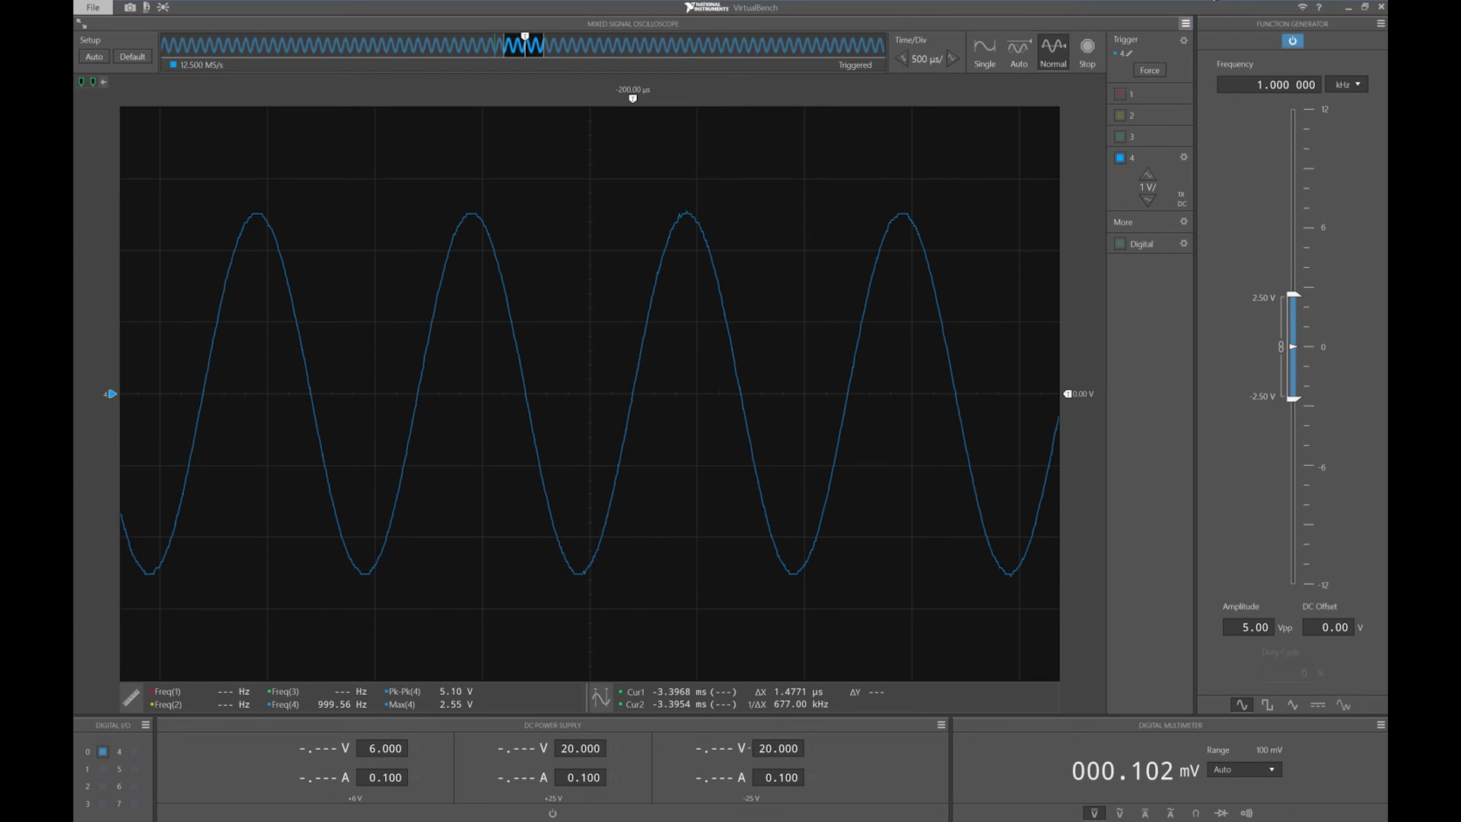
{"action": "left_click", "coordinate": [1186, 24]}
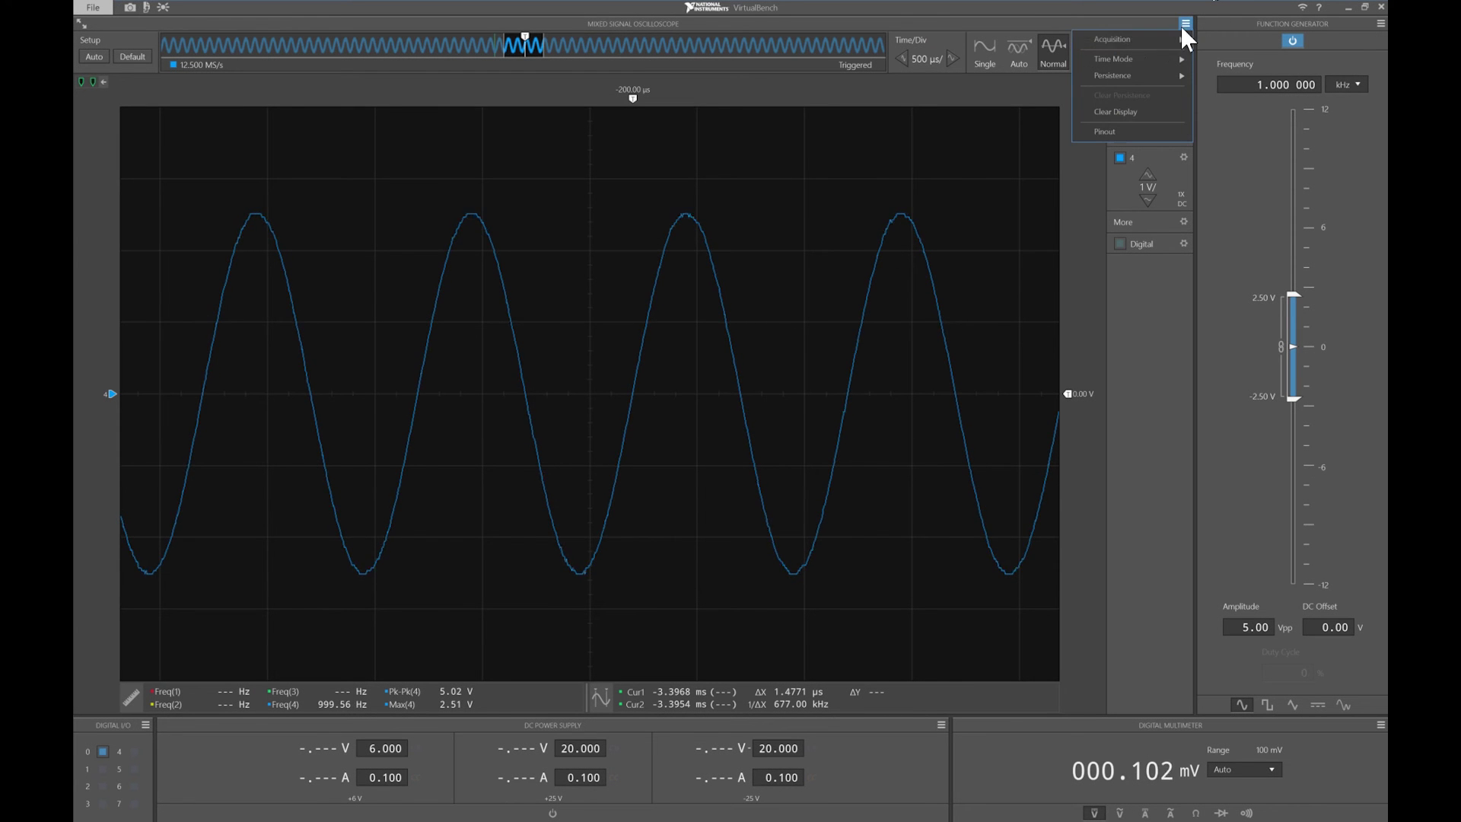
{"action": "mouse_move", "coordinate": [1134, 39]}
{"action": "left_click", "coordinate": [982, 39]}
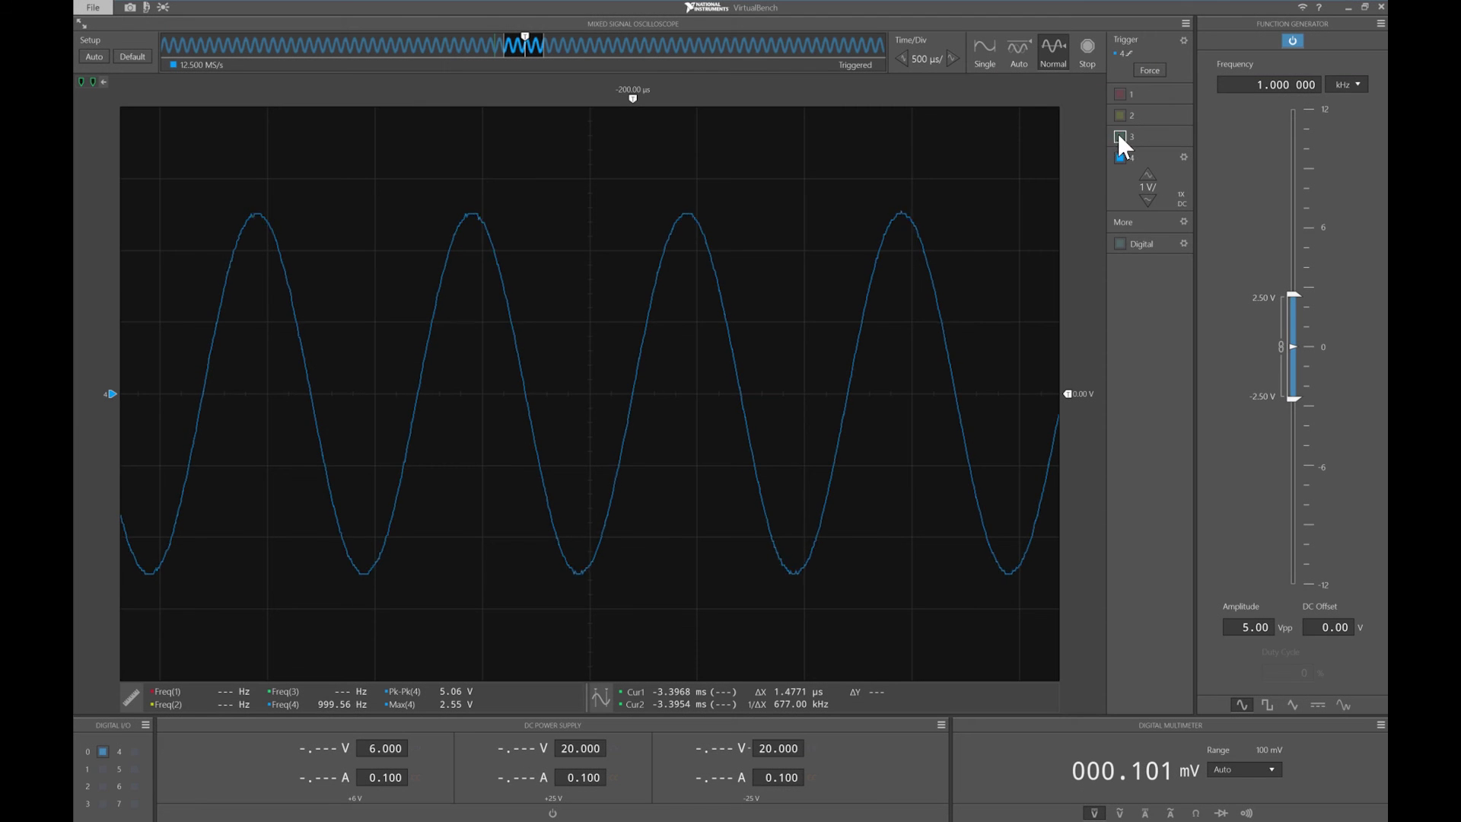
Step: Turn on channel 3 and view the scope's Time Mode choices
{"action": "left_click", "coordinate": [1119, 137]}
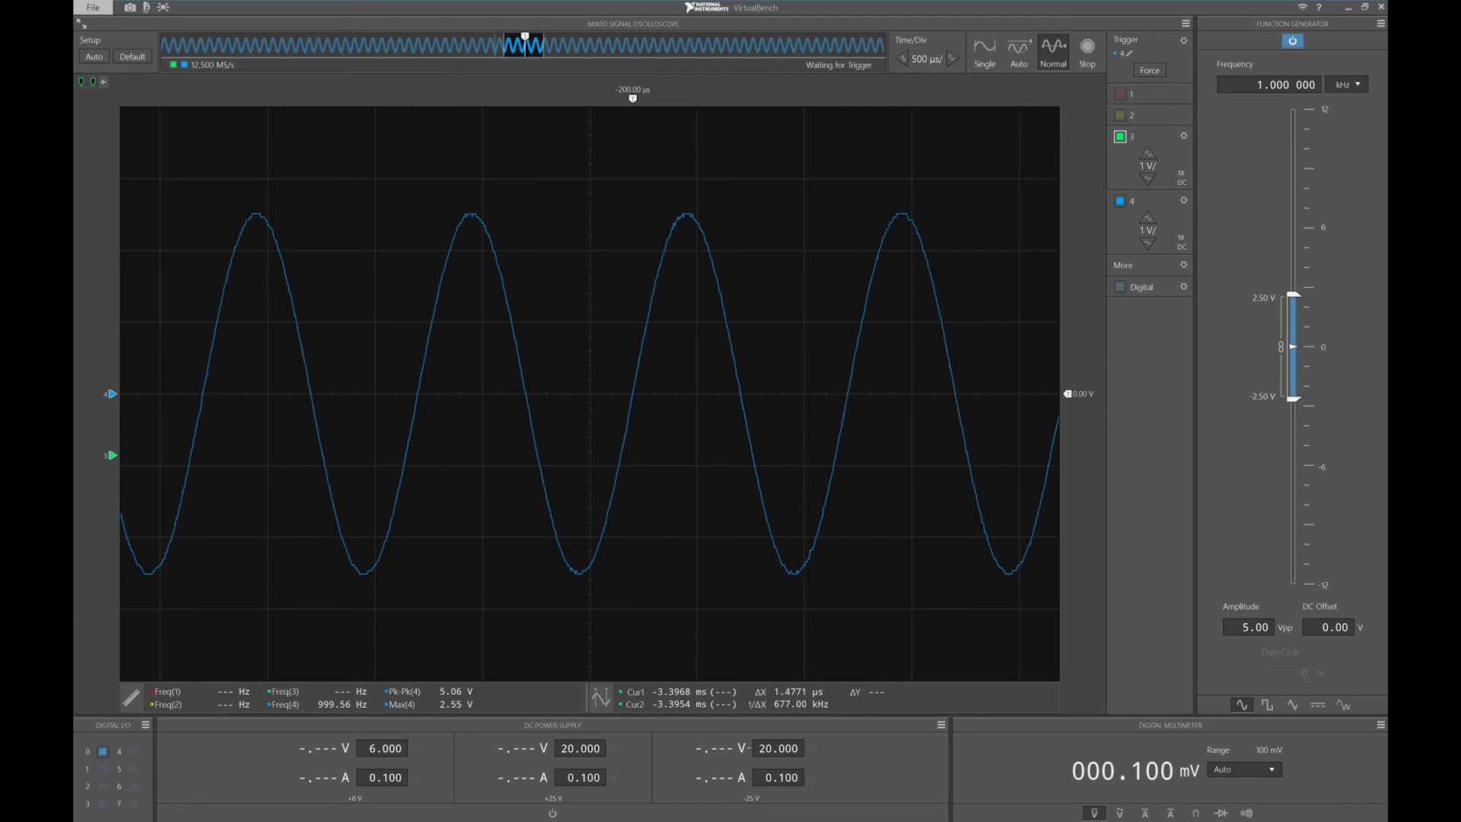
{"action": "left_click", "coordinate": [1186, 24]}
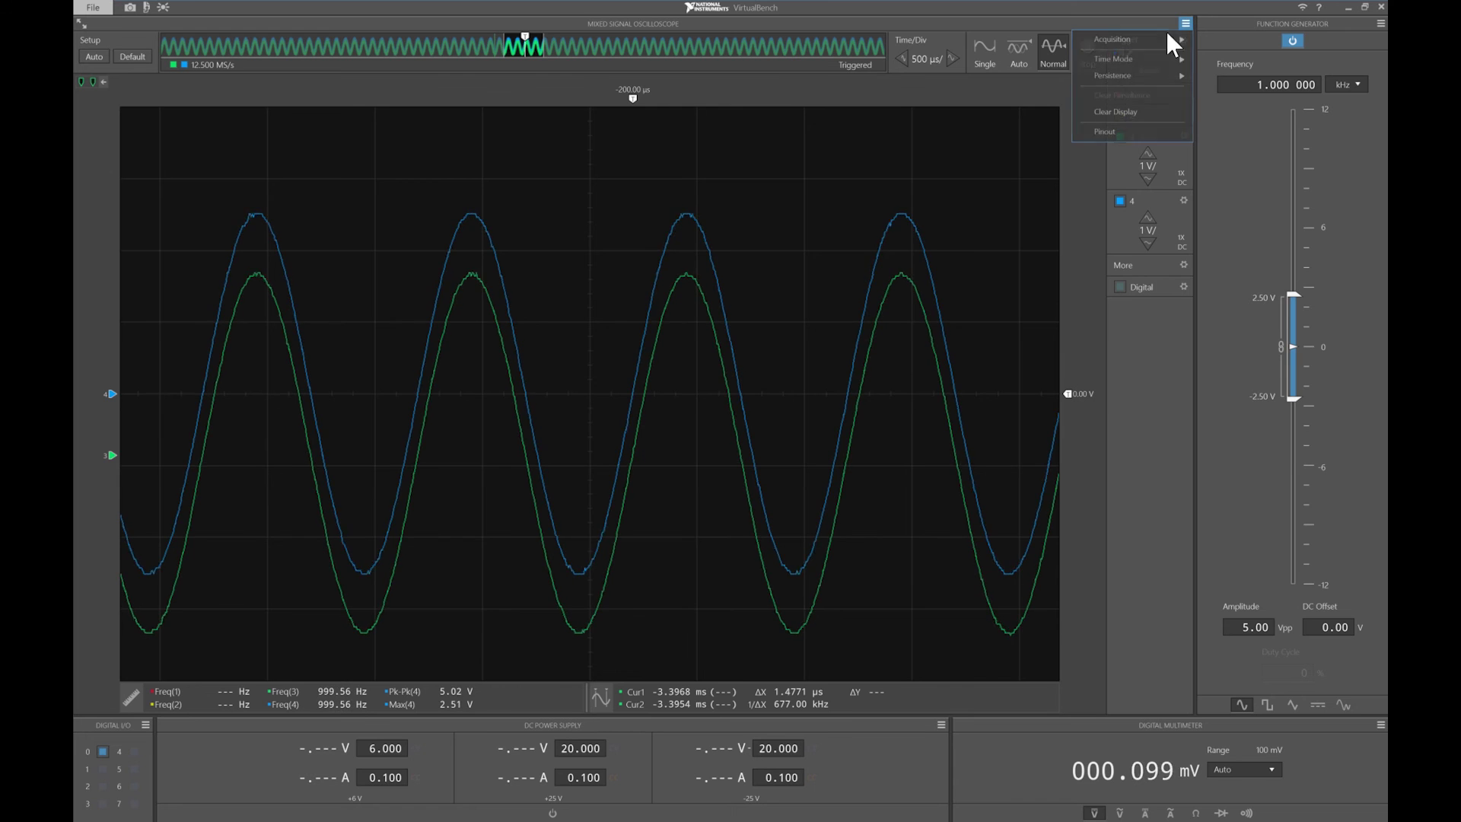
{"action": "left_click", "coordinate": [1099, 62]}
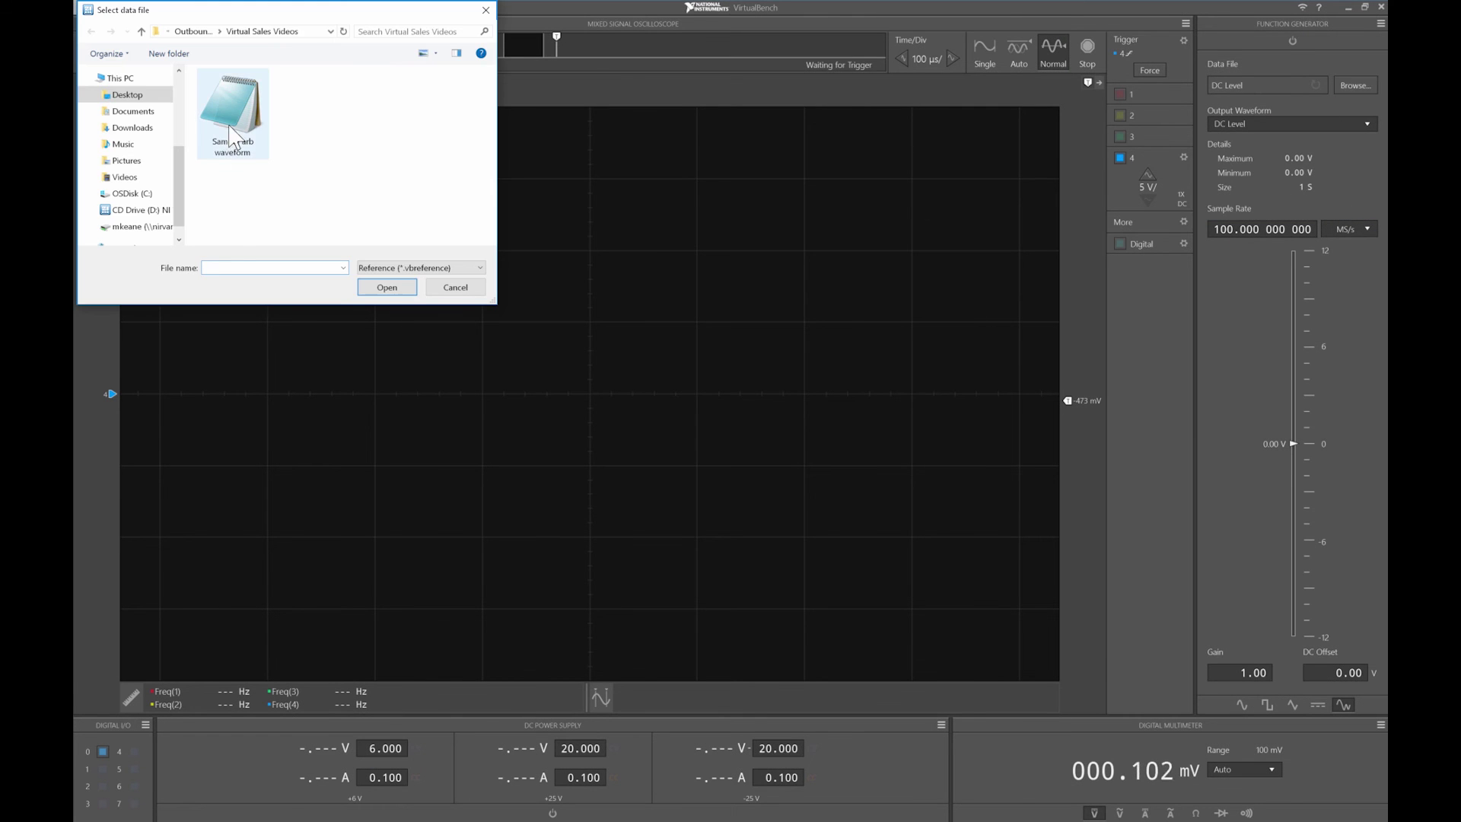
Step: Load the Sample arb waveform file as the function generator's ref1 waveform
{"action": "double_click", "coordinate": [235, 133]}
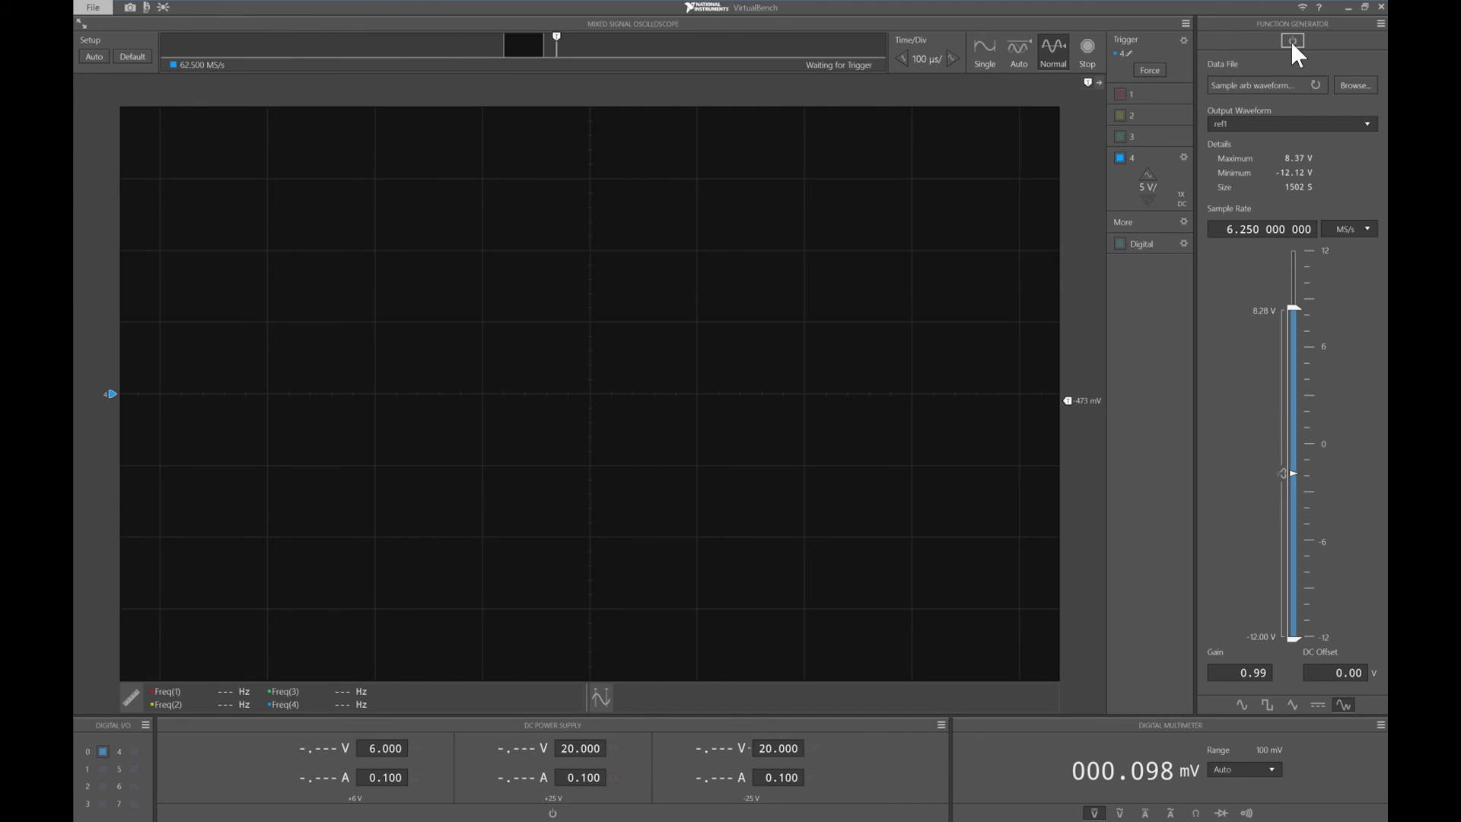